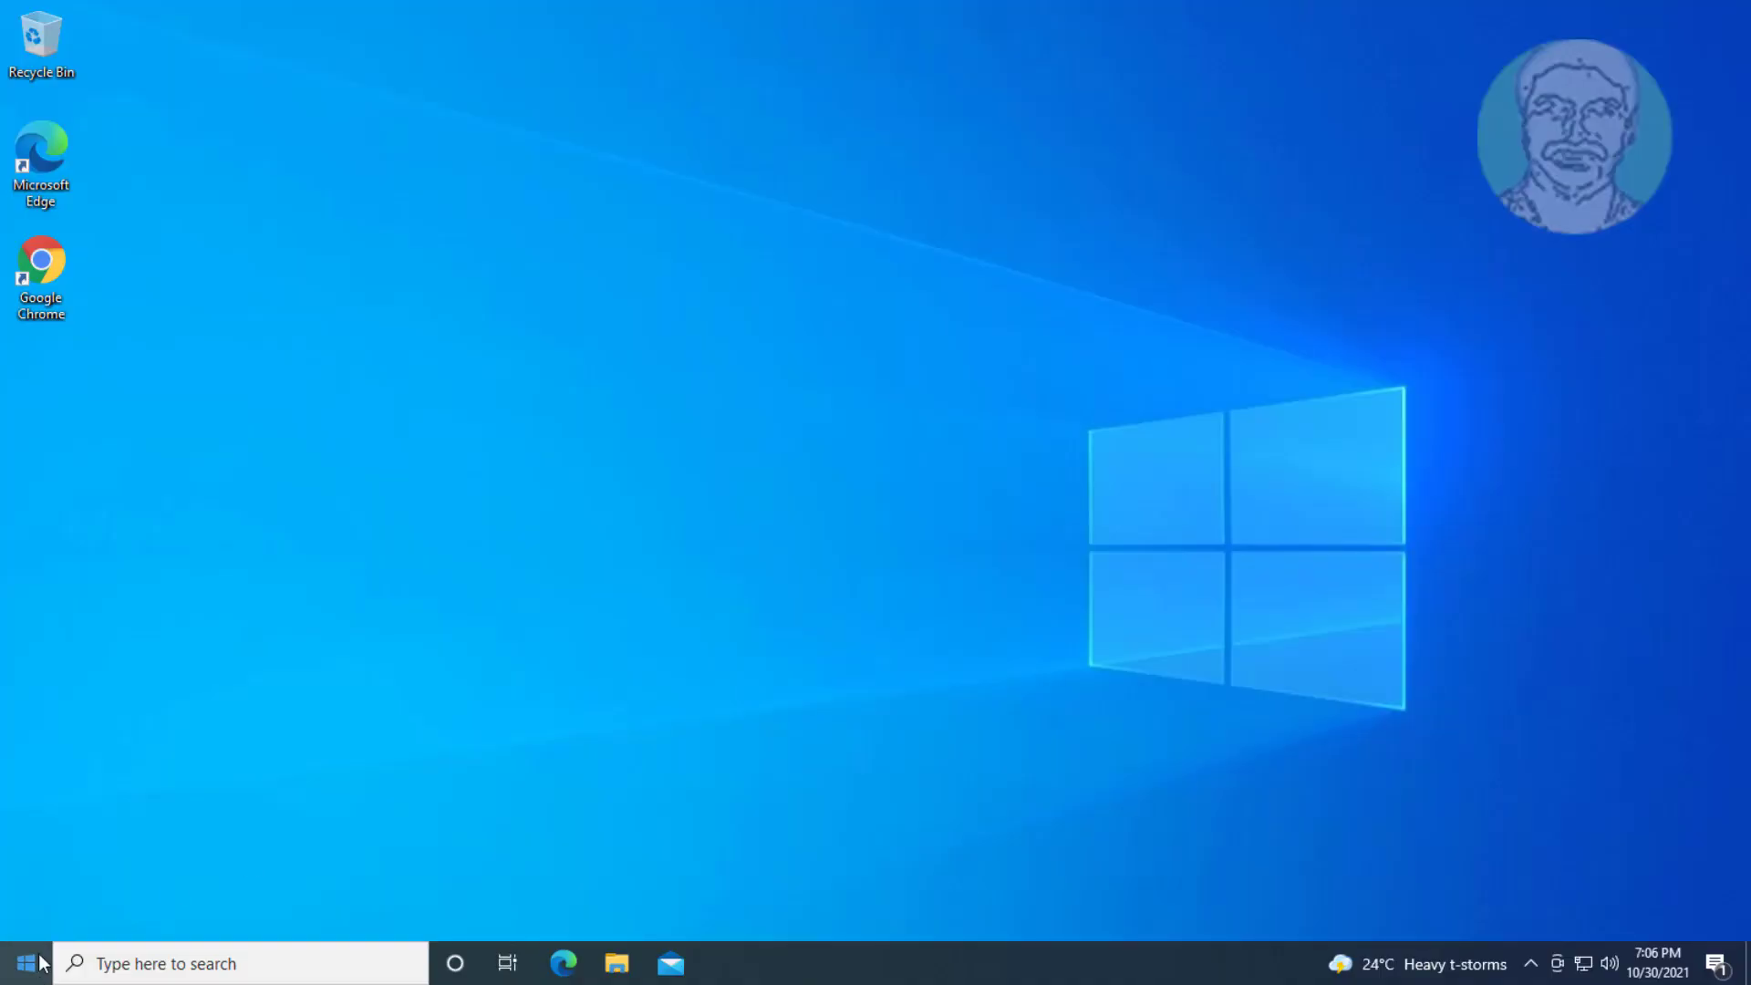
# Check the current Windows version with winver, then close the version window
pyautogui.rightClick(32, 960)
pyautogui.click(114, 845)
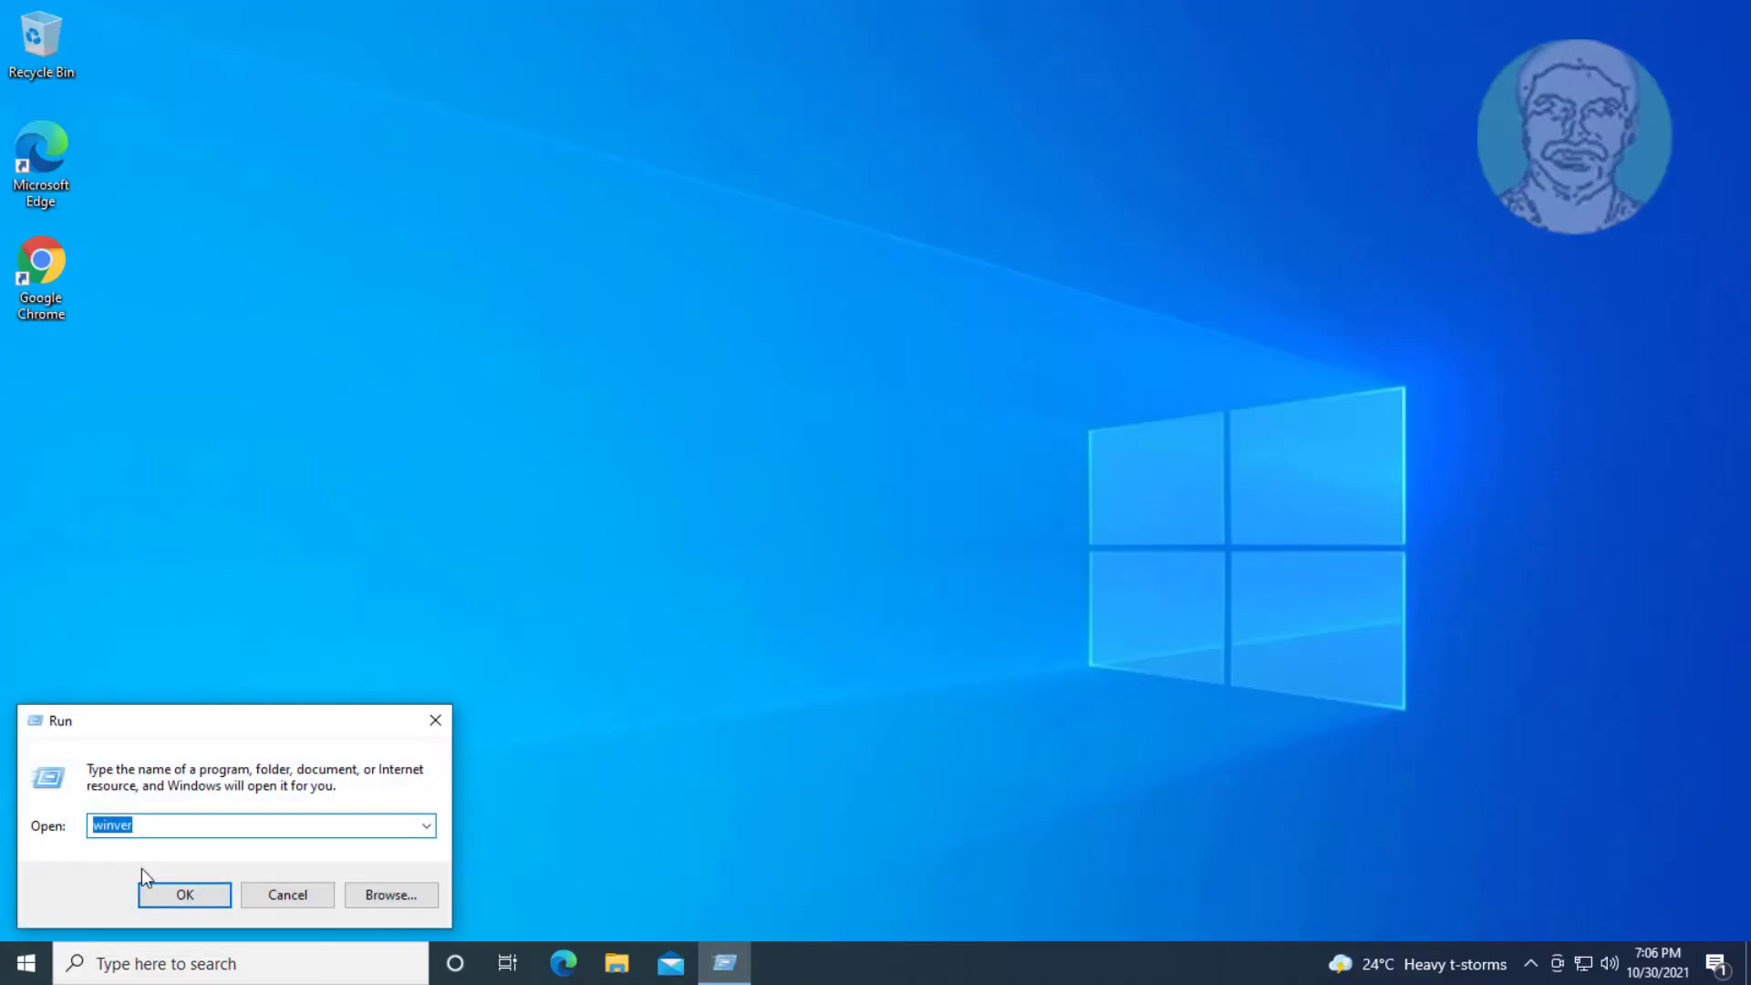
pyautogui.write('winver')
pyautogui.click(142, 869)
pyautogui.click(184, 897)
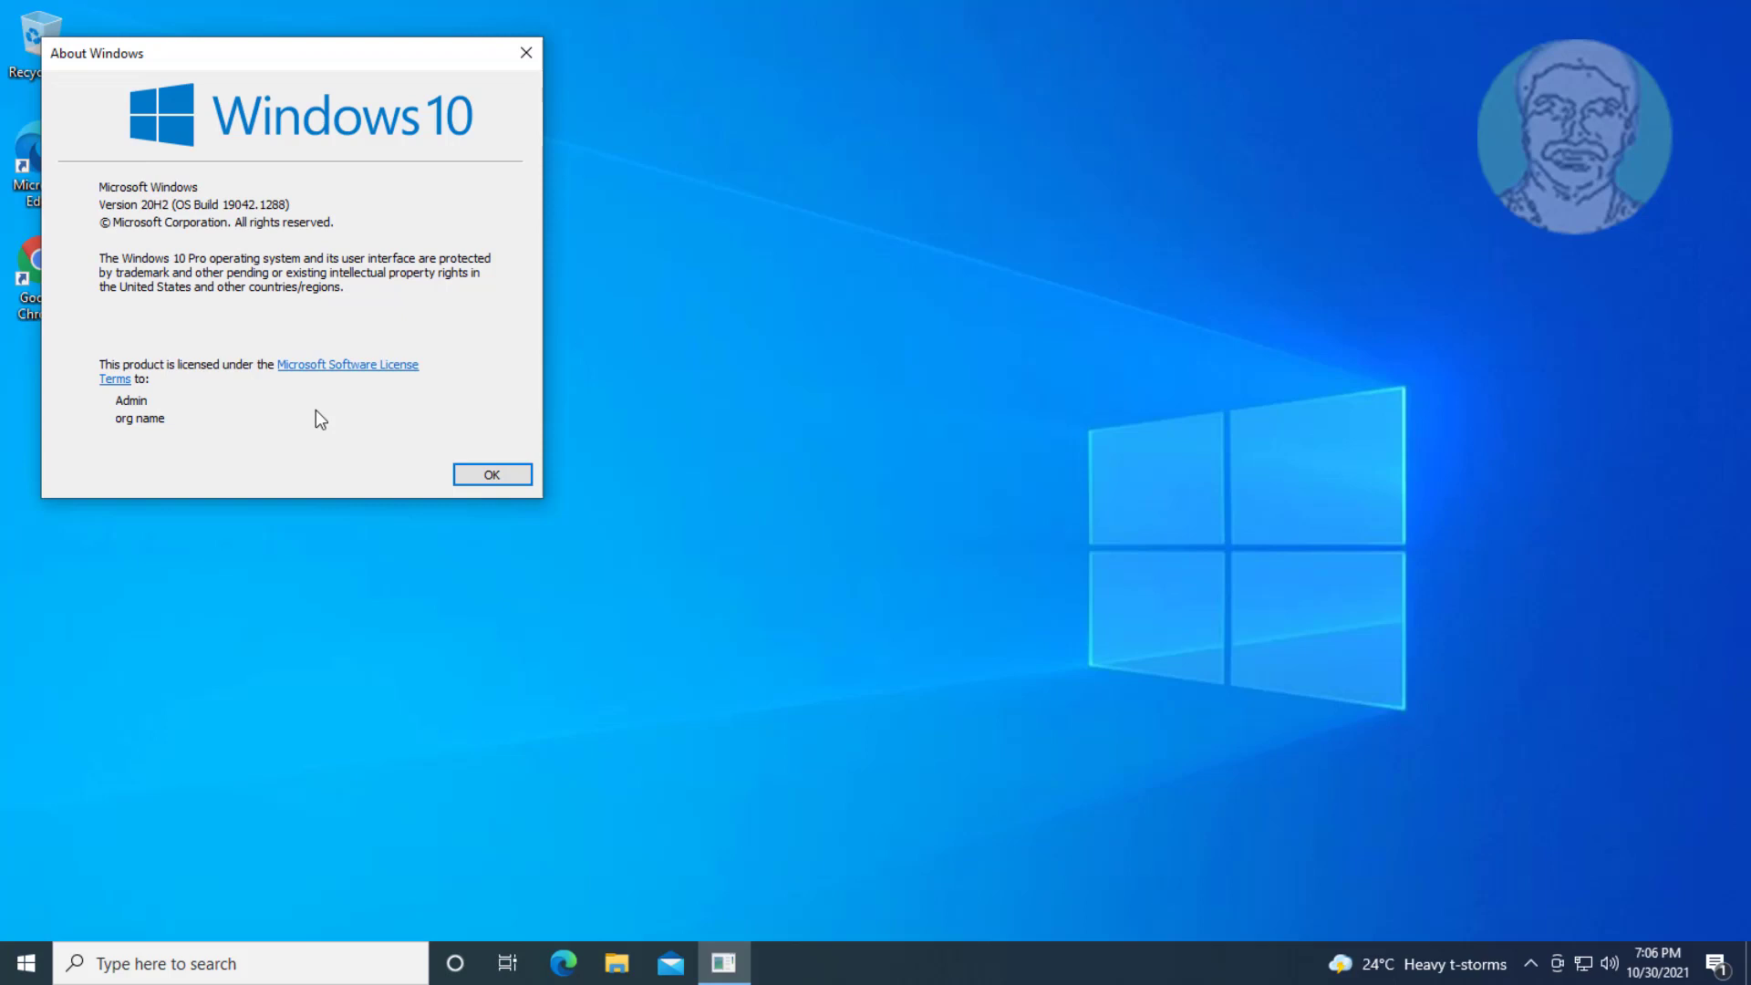
pyautogui.click(475, 469)
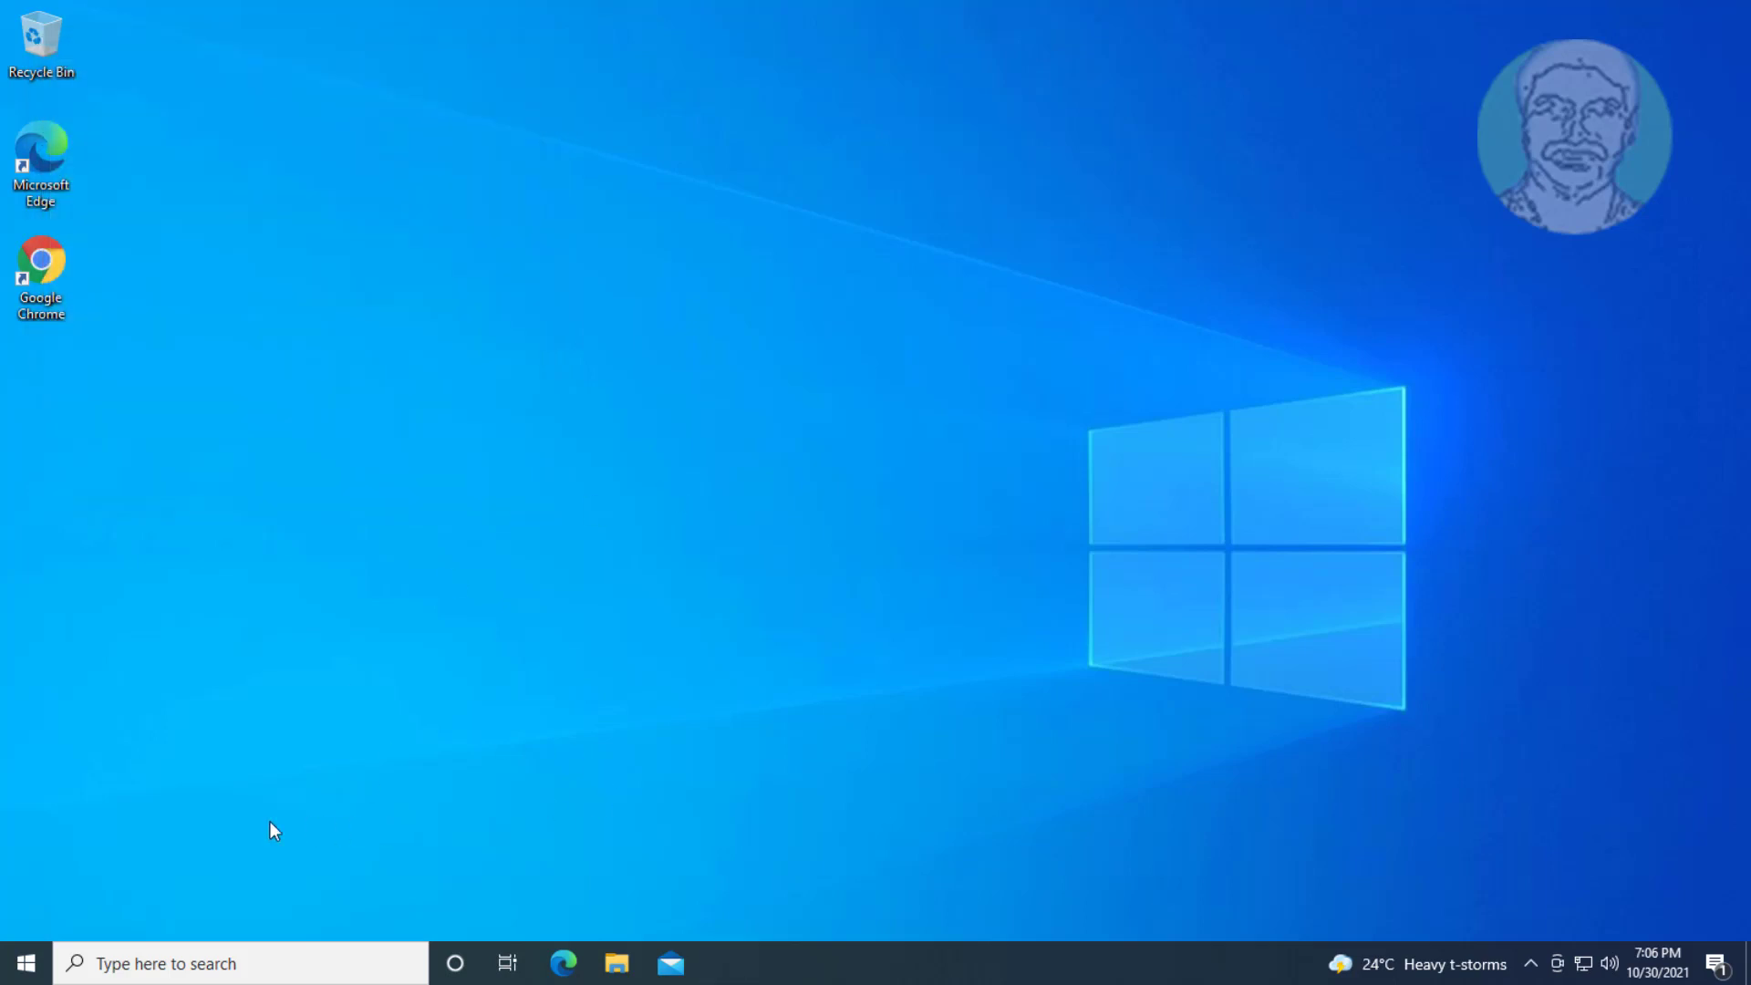
# Go to Settings > Update & Security > Windows Insider Program
pyautogui.click(26, 963)
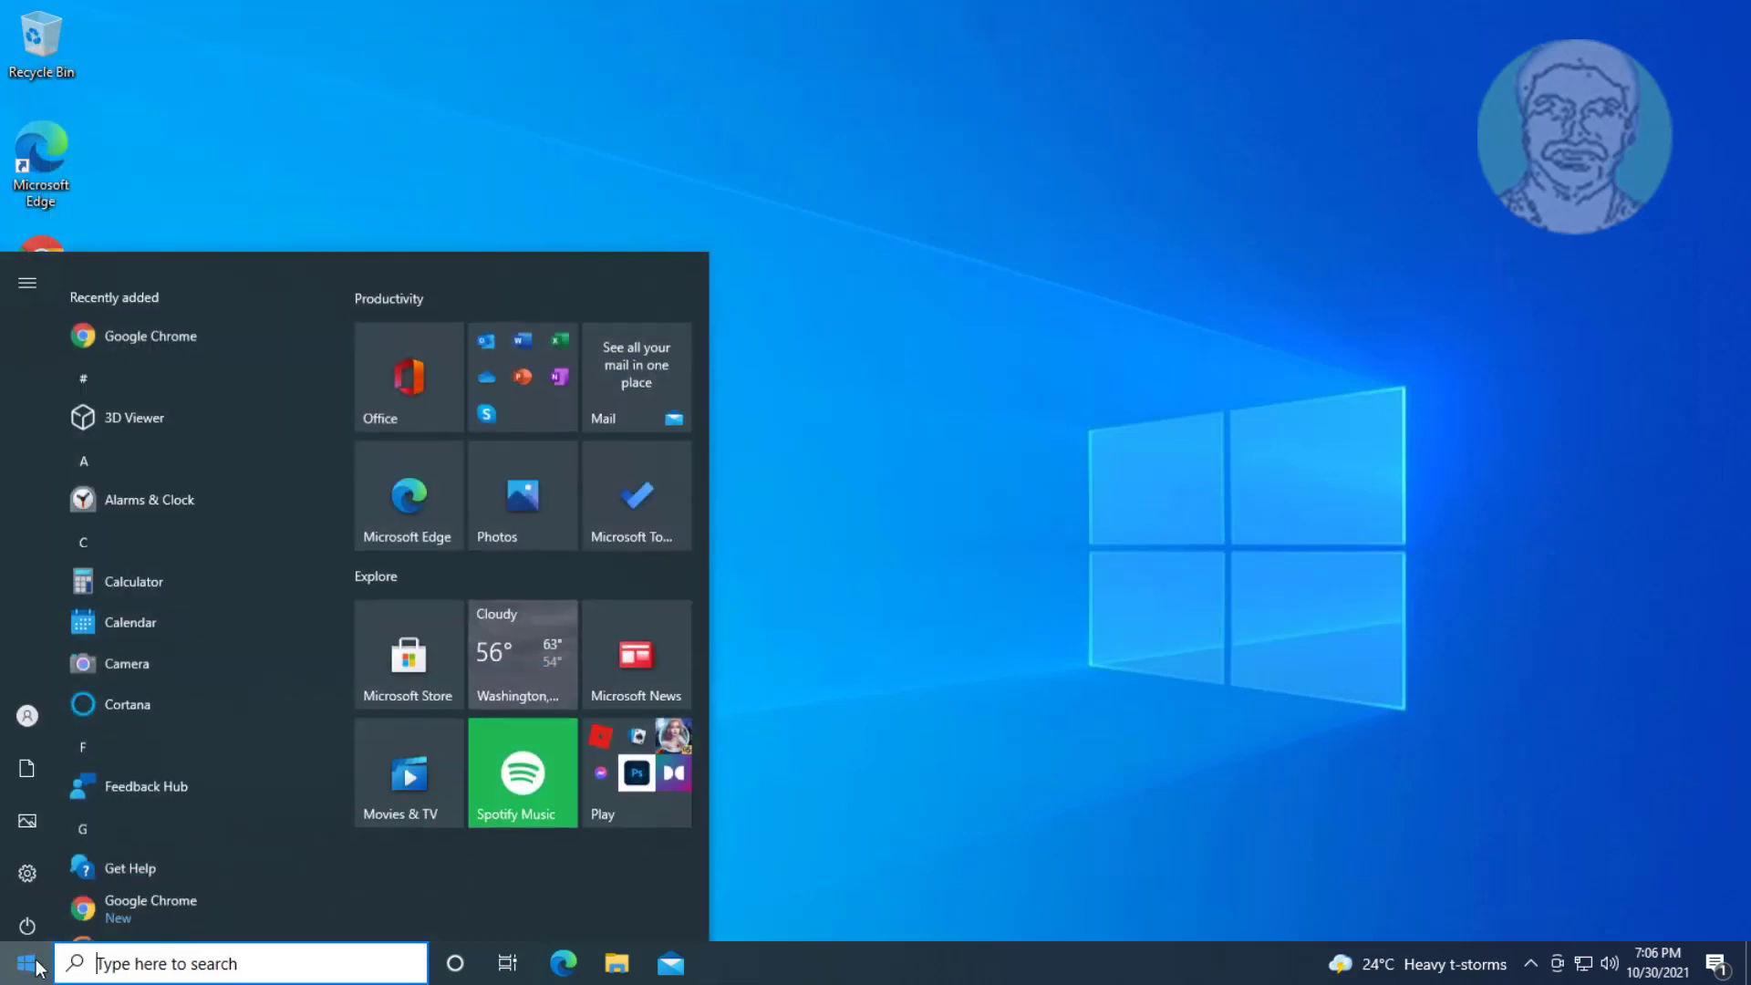
pyautogui.click(27, 863)
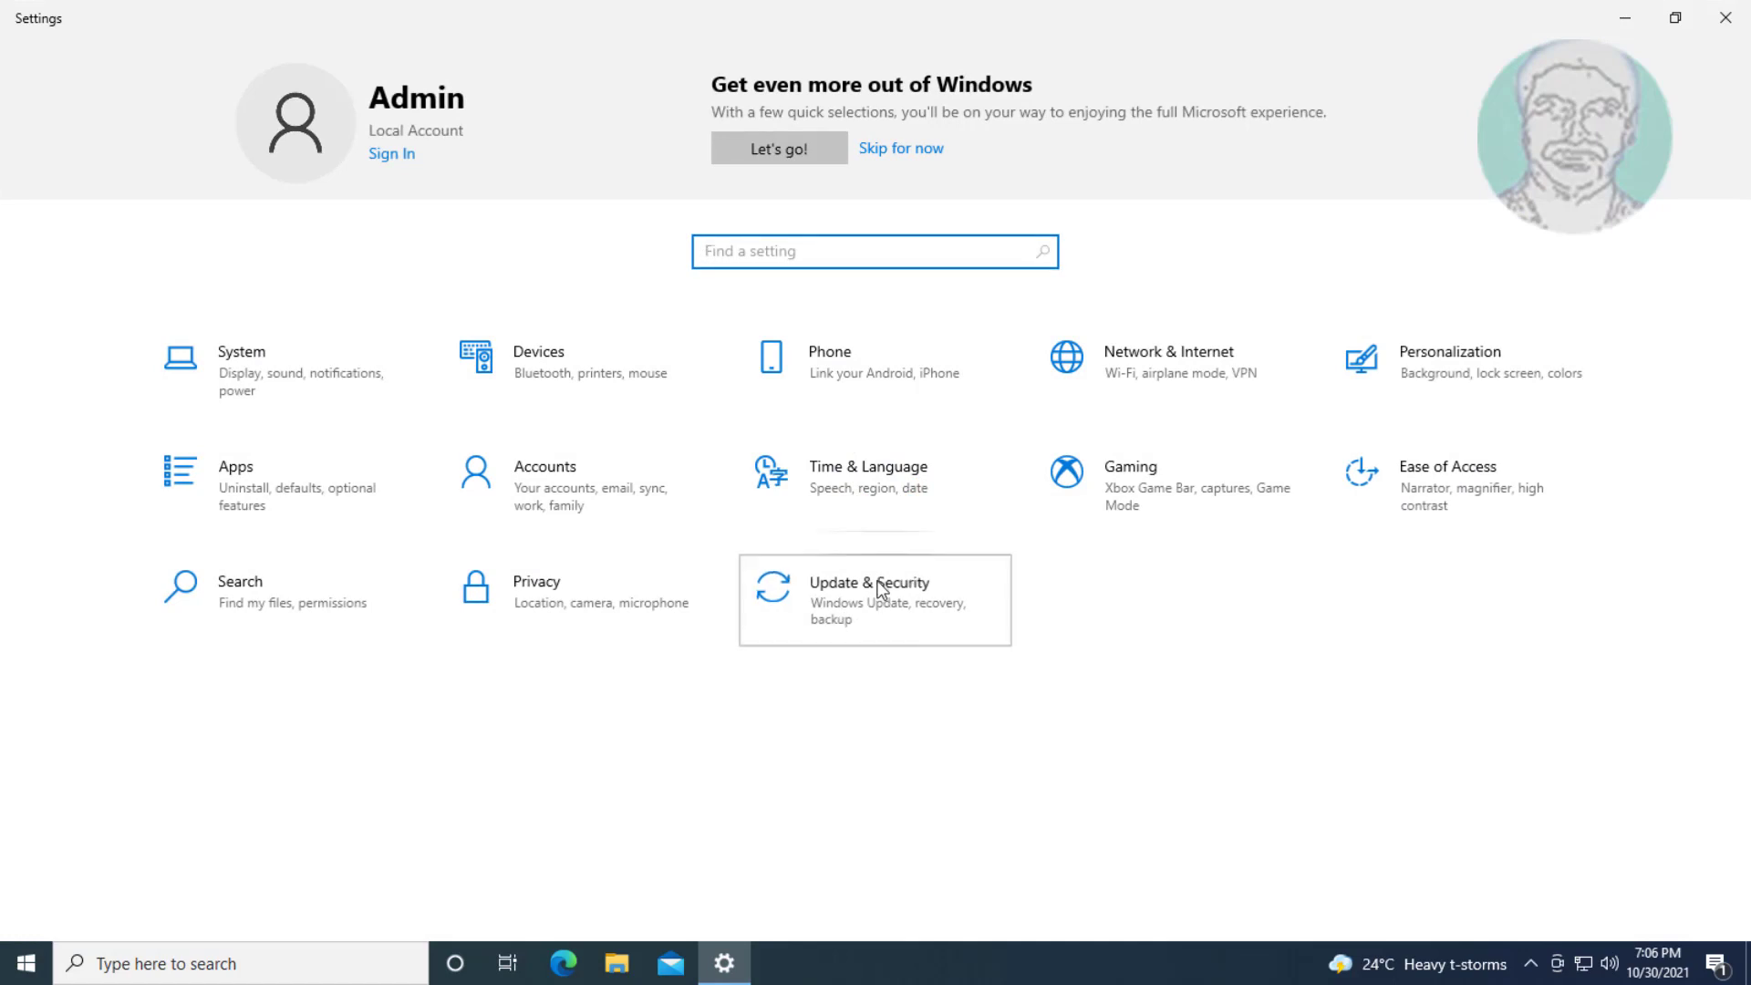
pyautogui.click(878, 588)
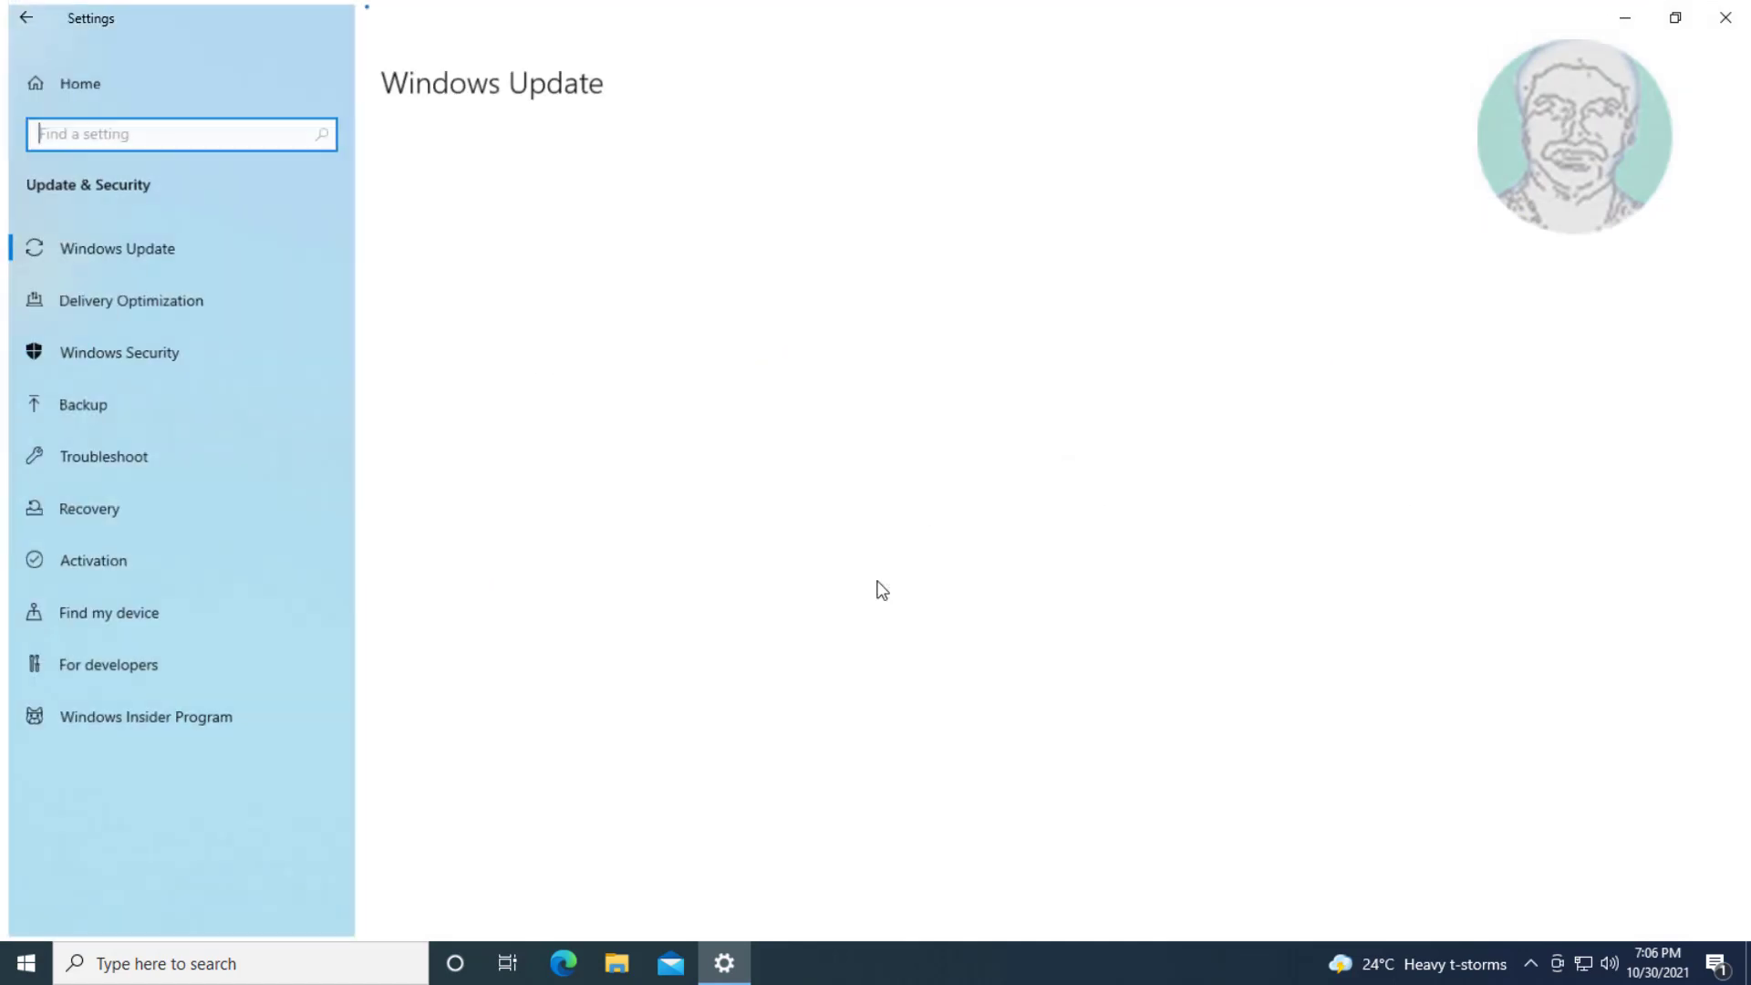
pyautogui.click(126, 706)
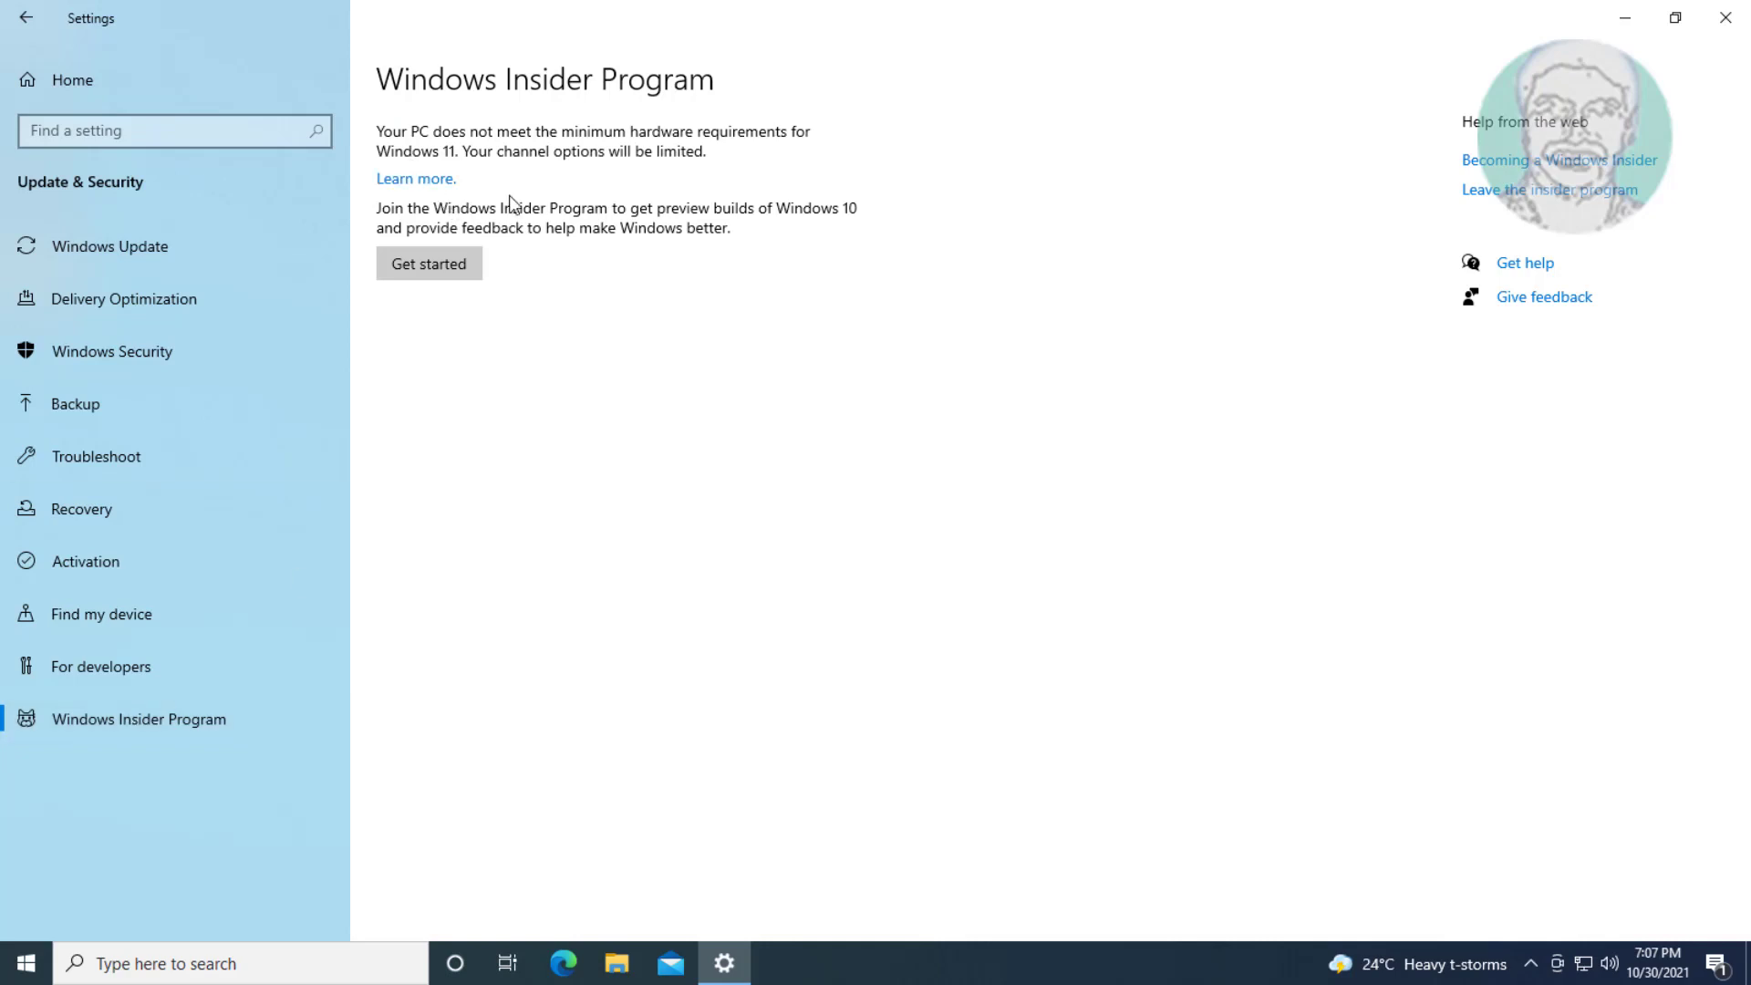
# Start Insider enrollment and link a Microsoft account by signing in
pyautogui.click(416, 264)
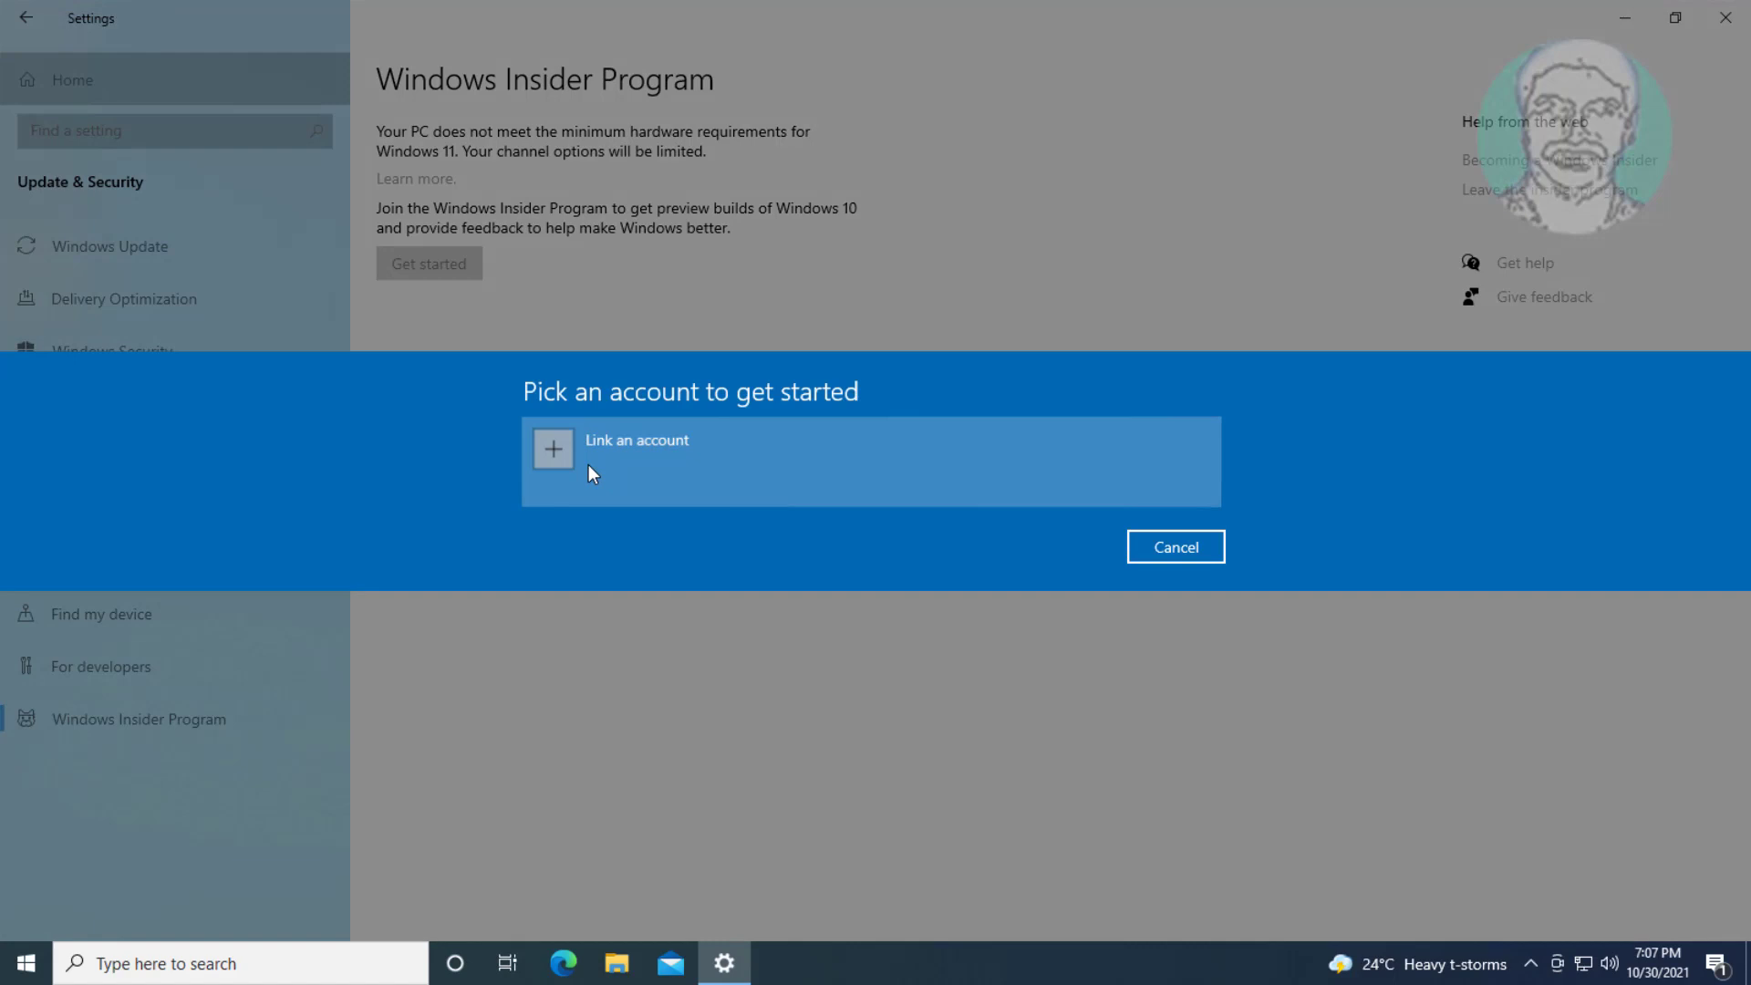
pyautogui.click(588, 464)
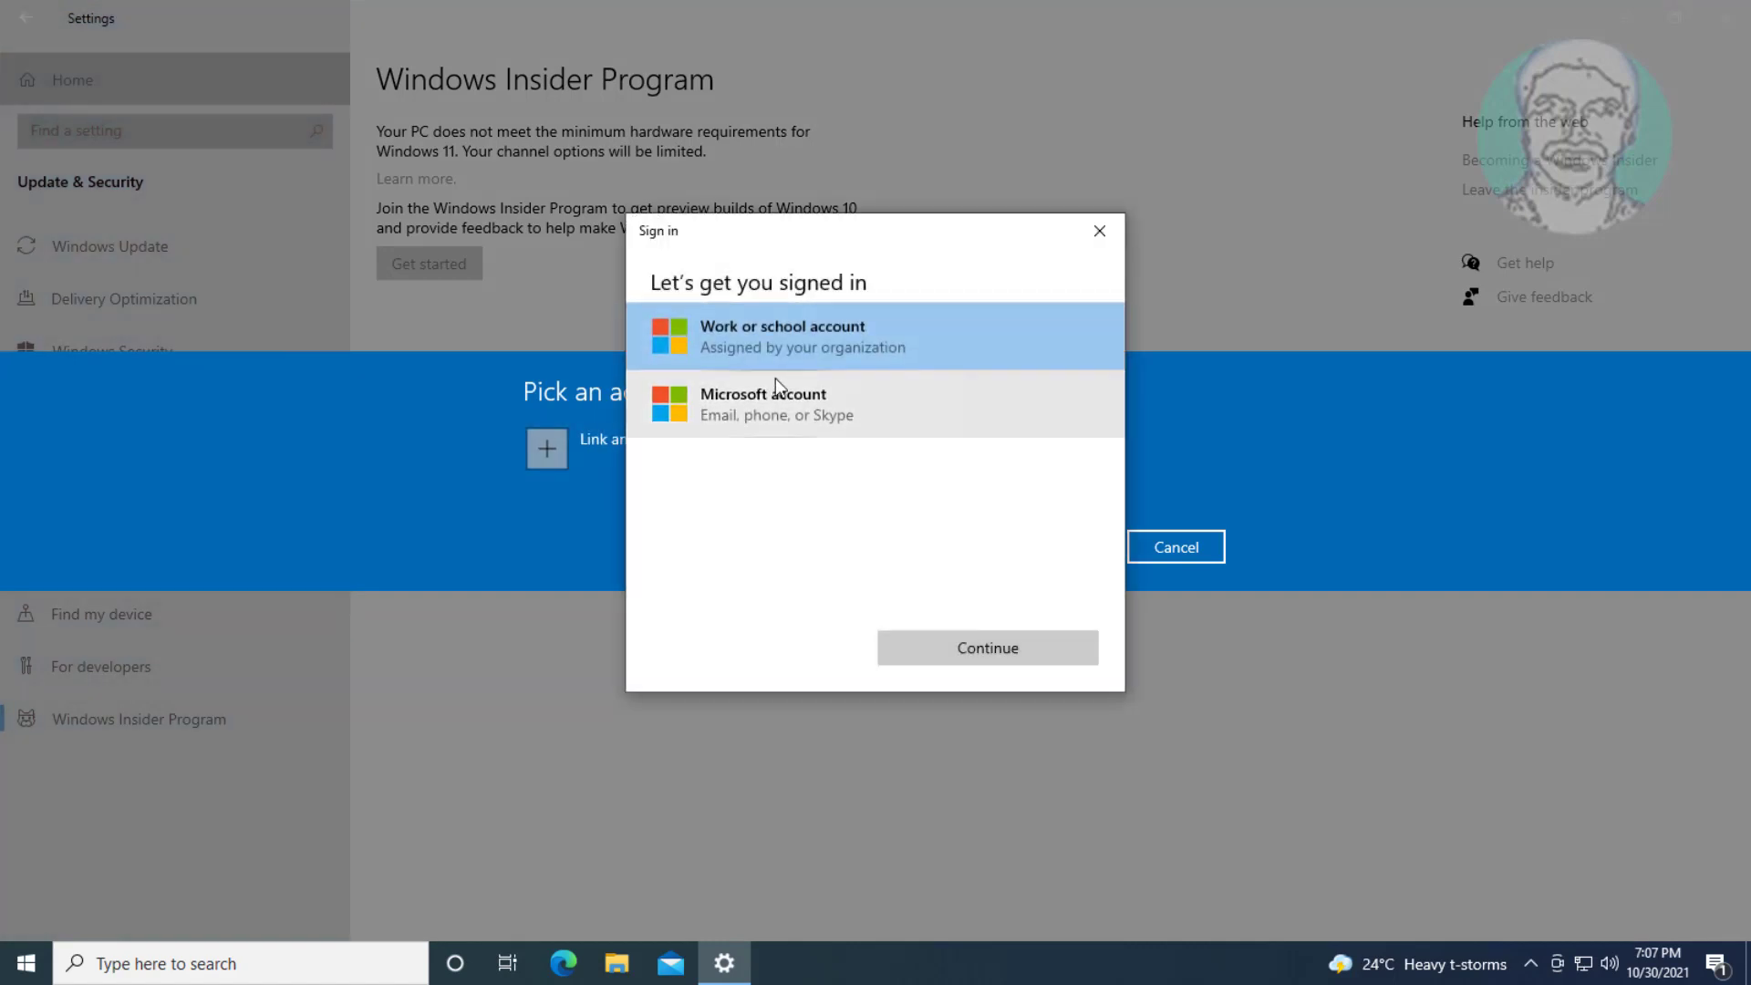
pyautogui.click(807, 397)
pyautogui.click(974, 654)
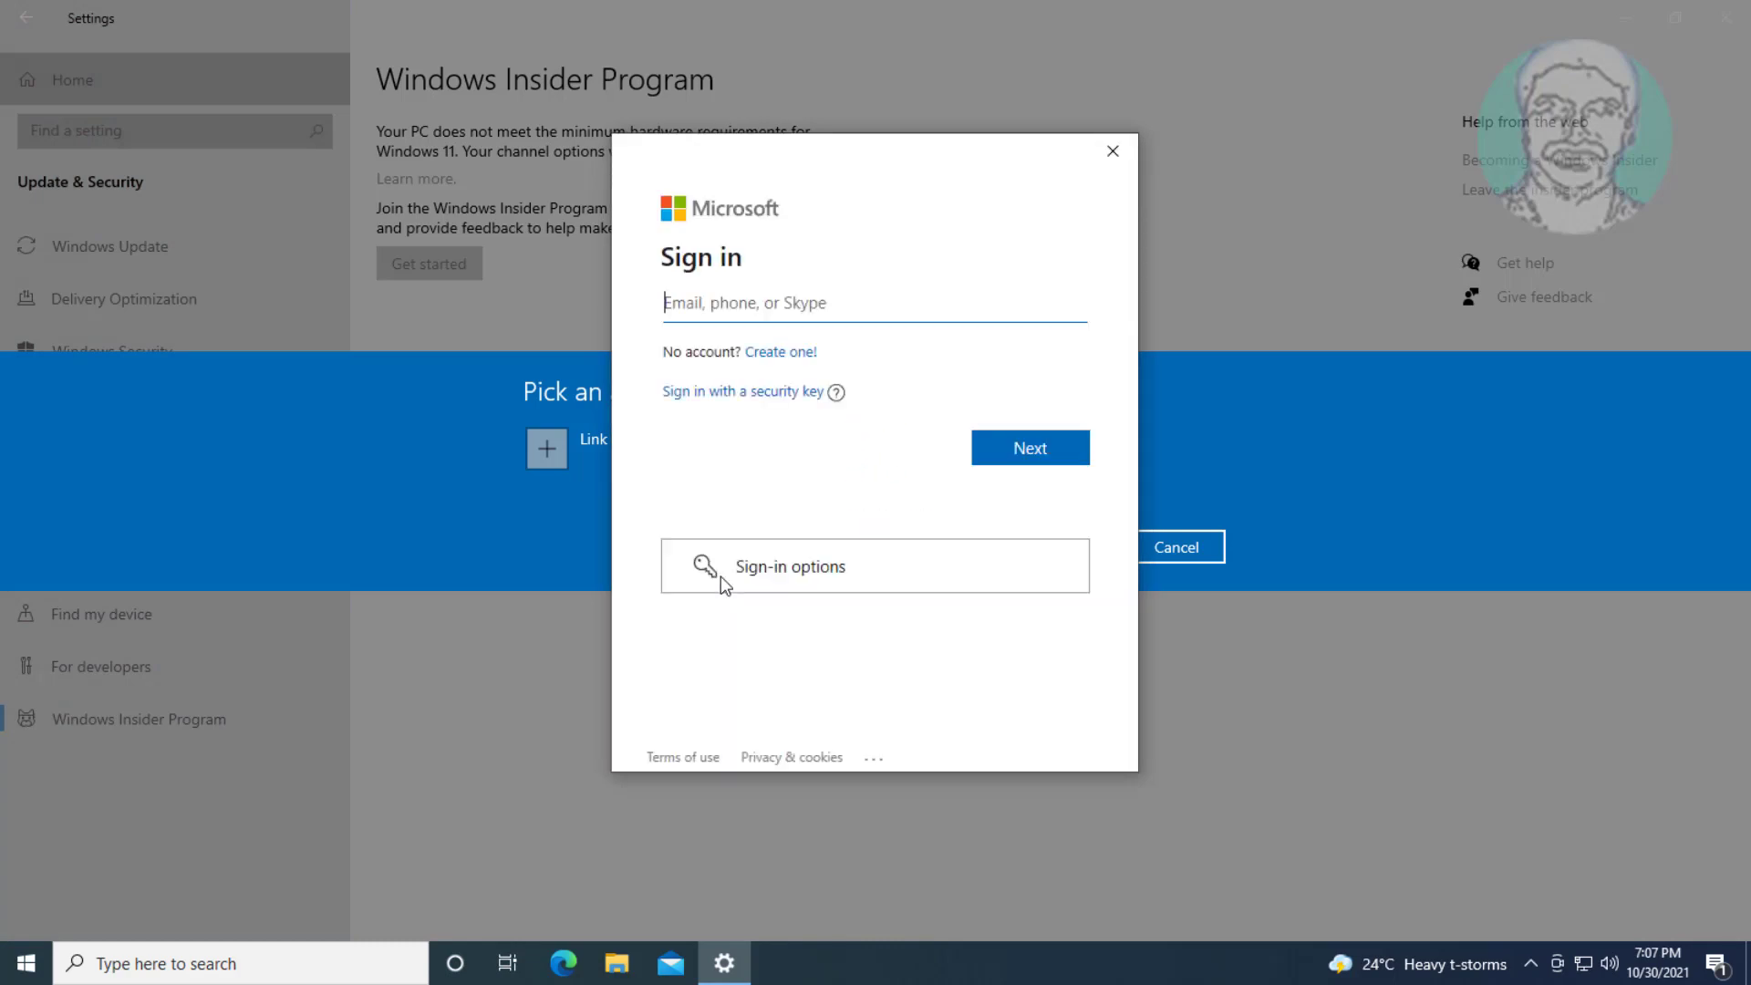
pyautogui.press('Return')
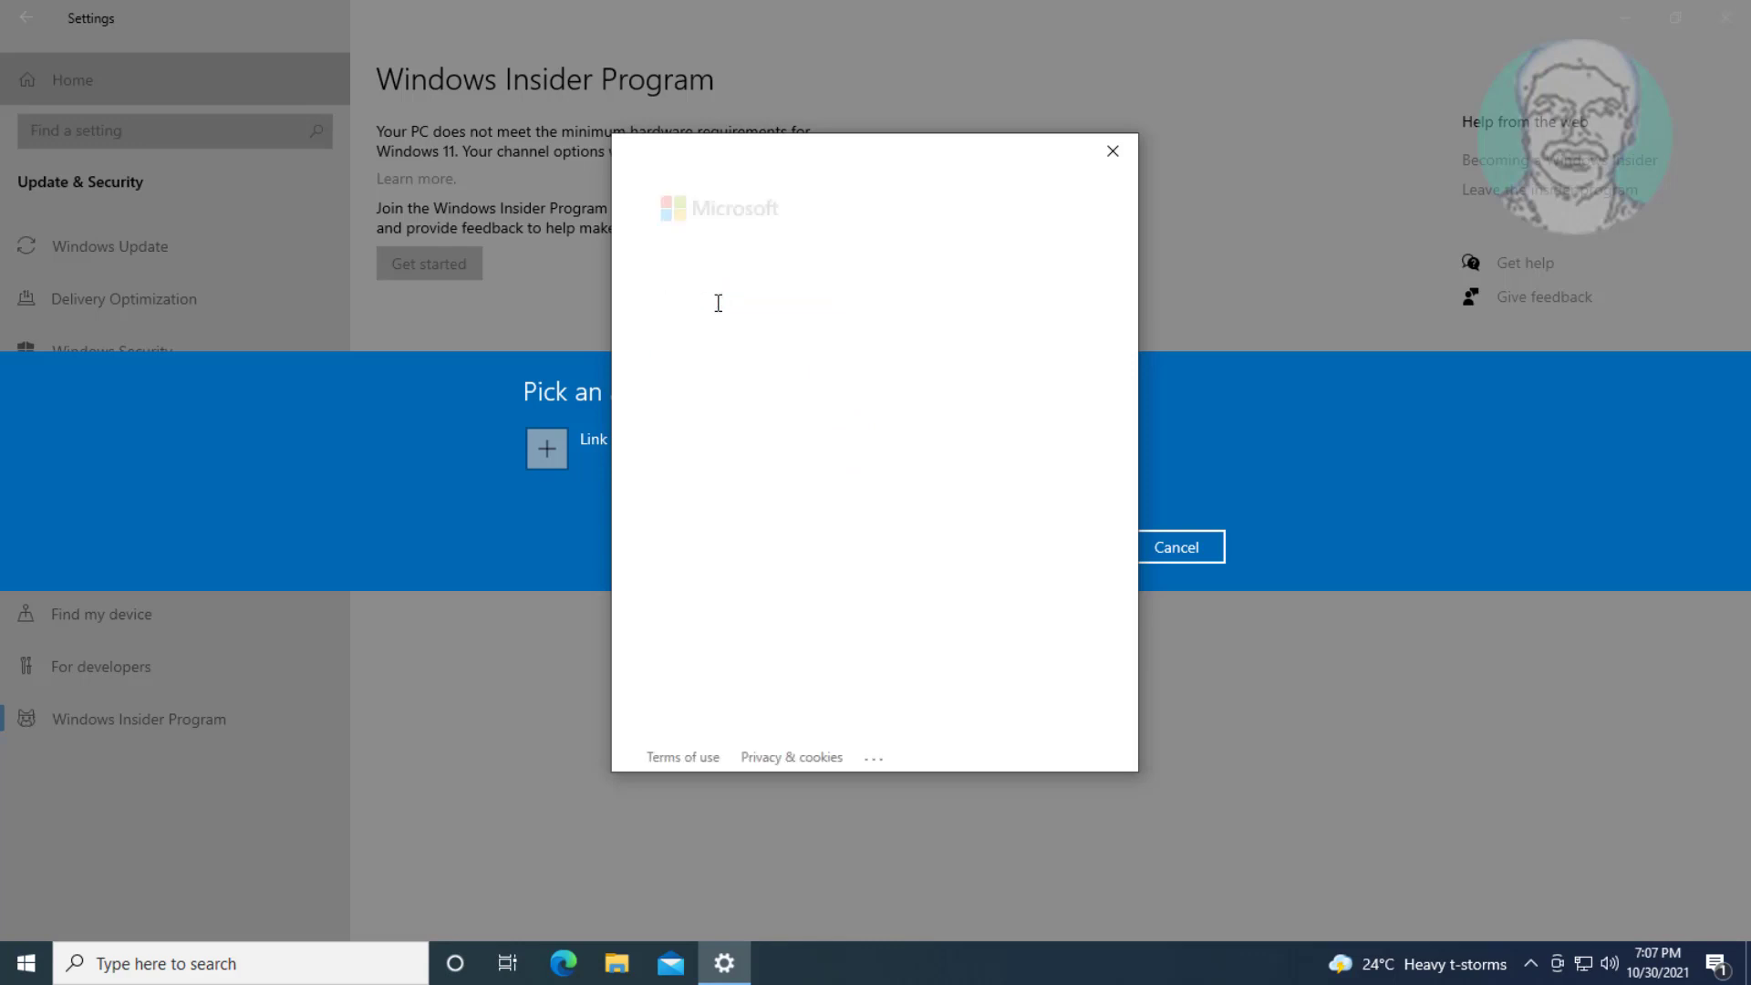
pyautogui.click(1027, 525)
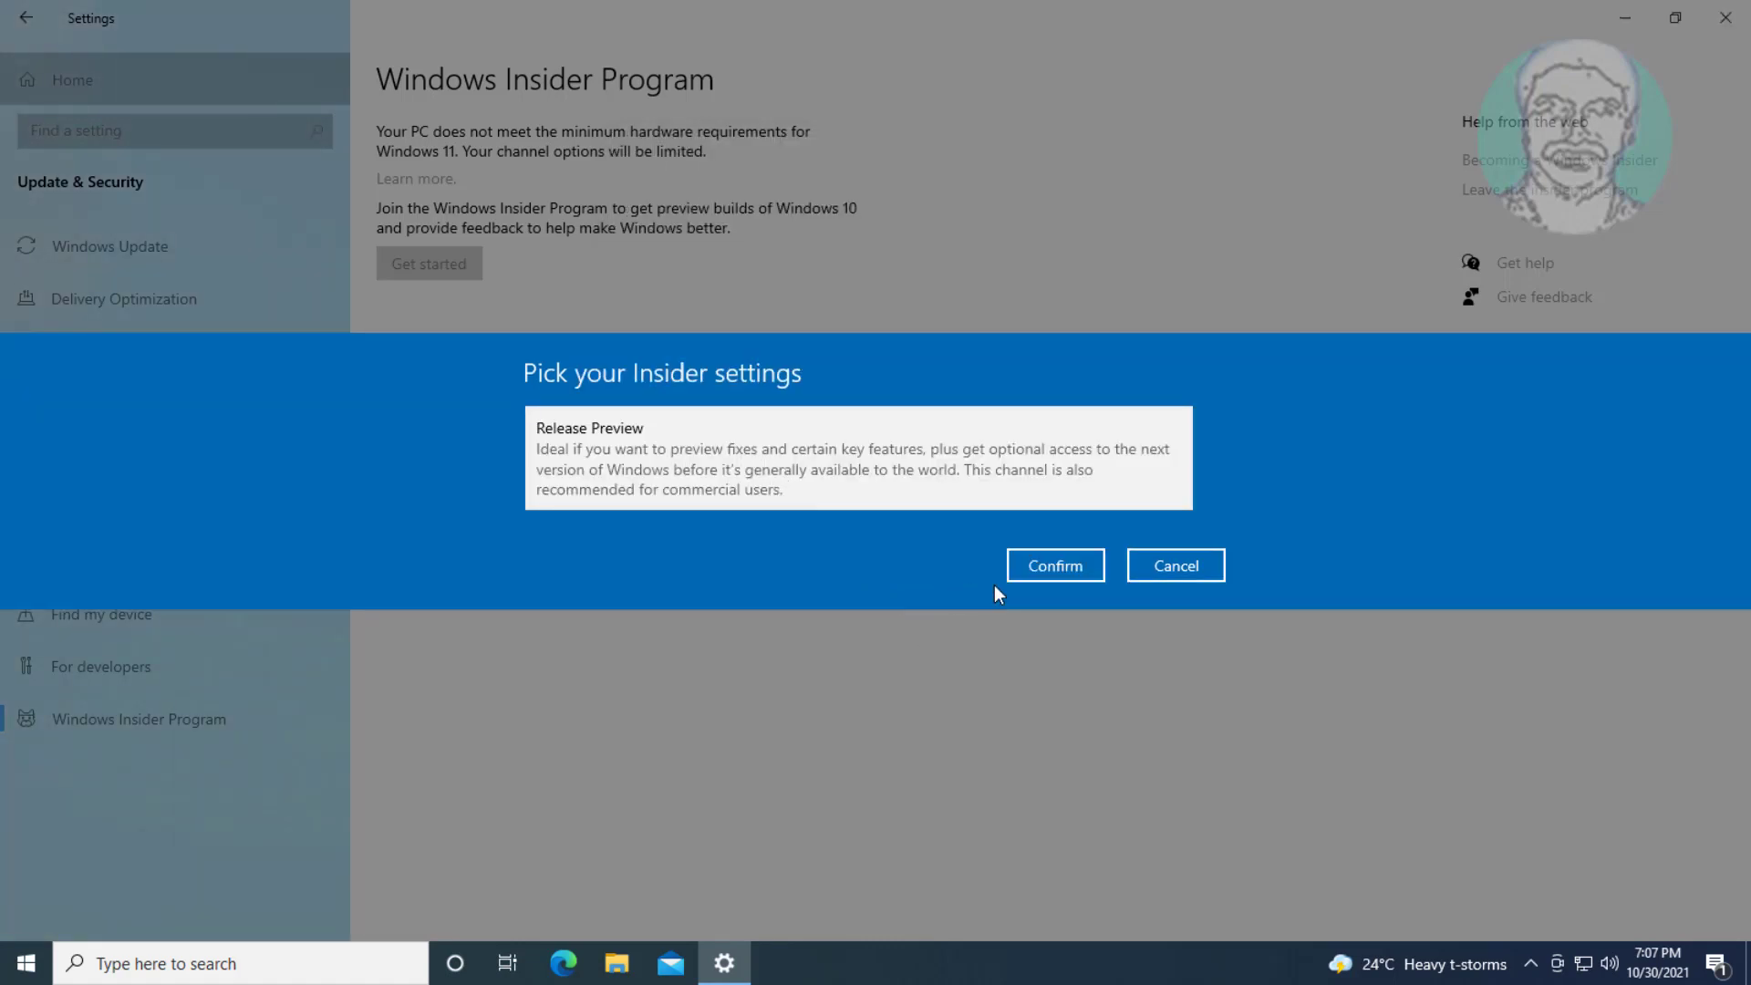
# Confirm the Release Preview channel and Insider terms, then restart the PC
pyautogui.click(1055, 574)
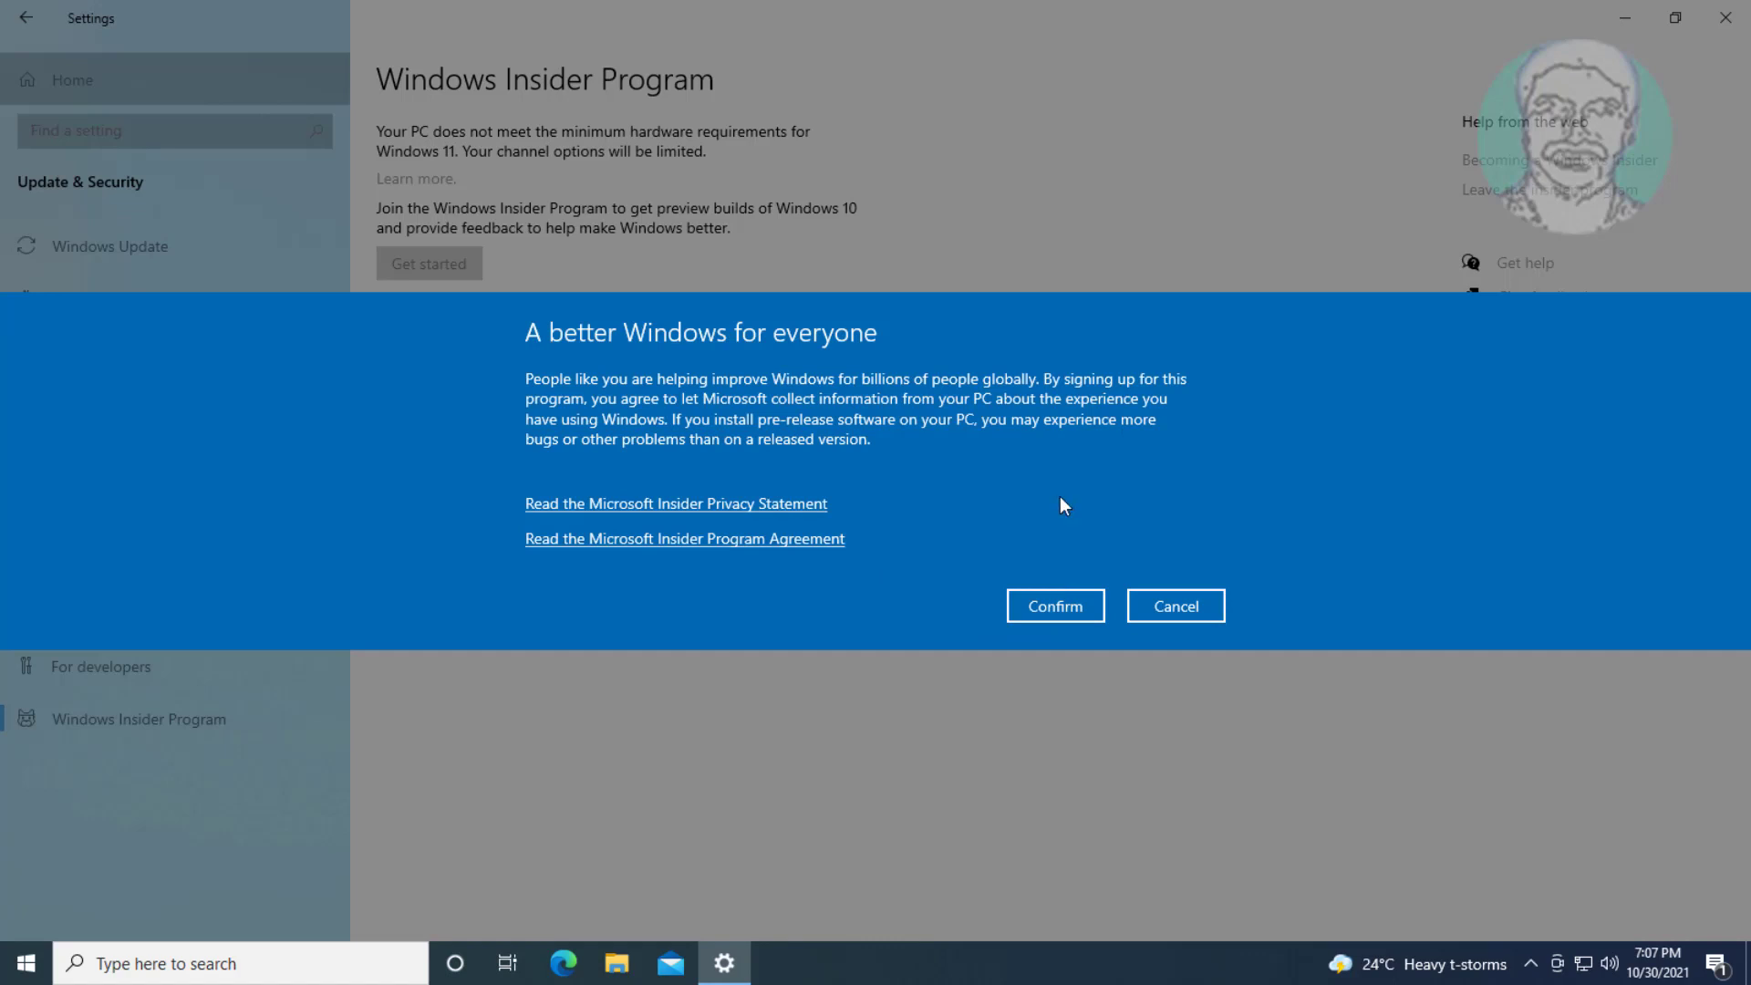
pyautogui.click(1053, 609)
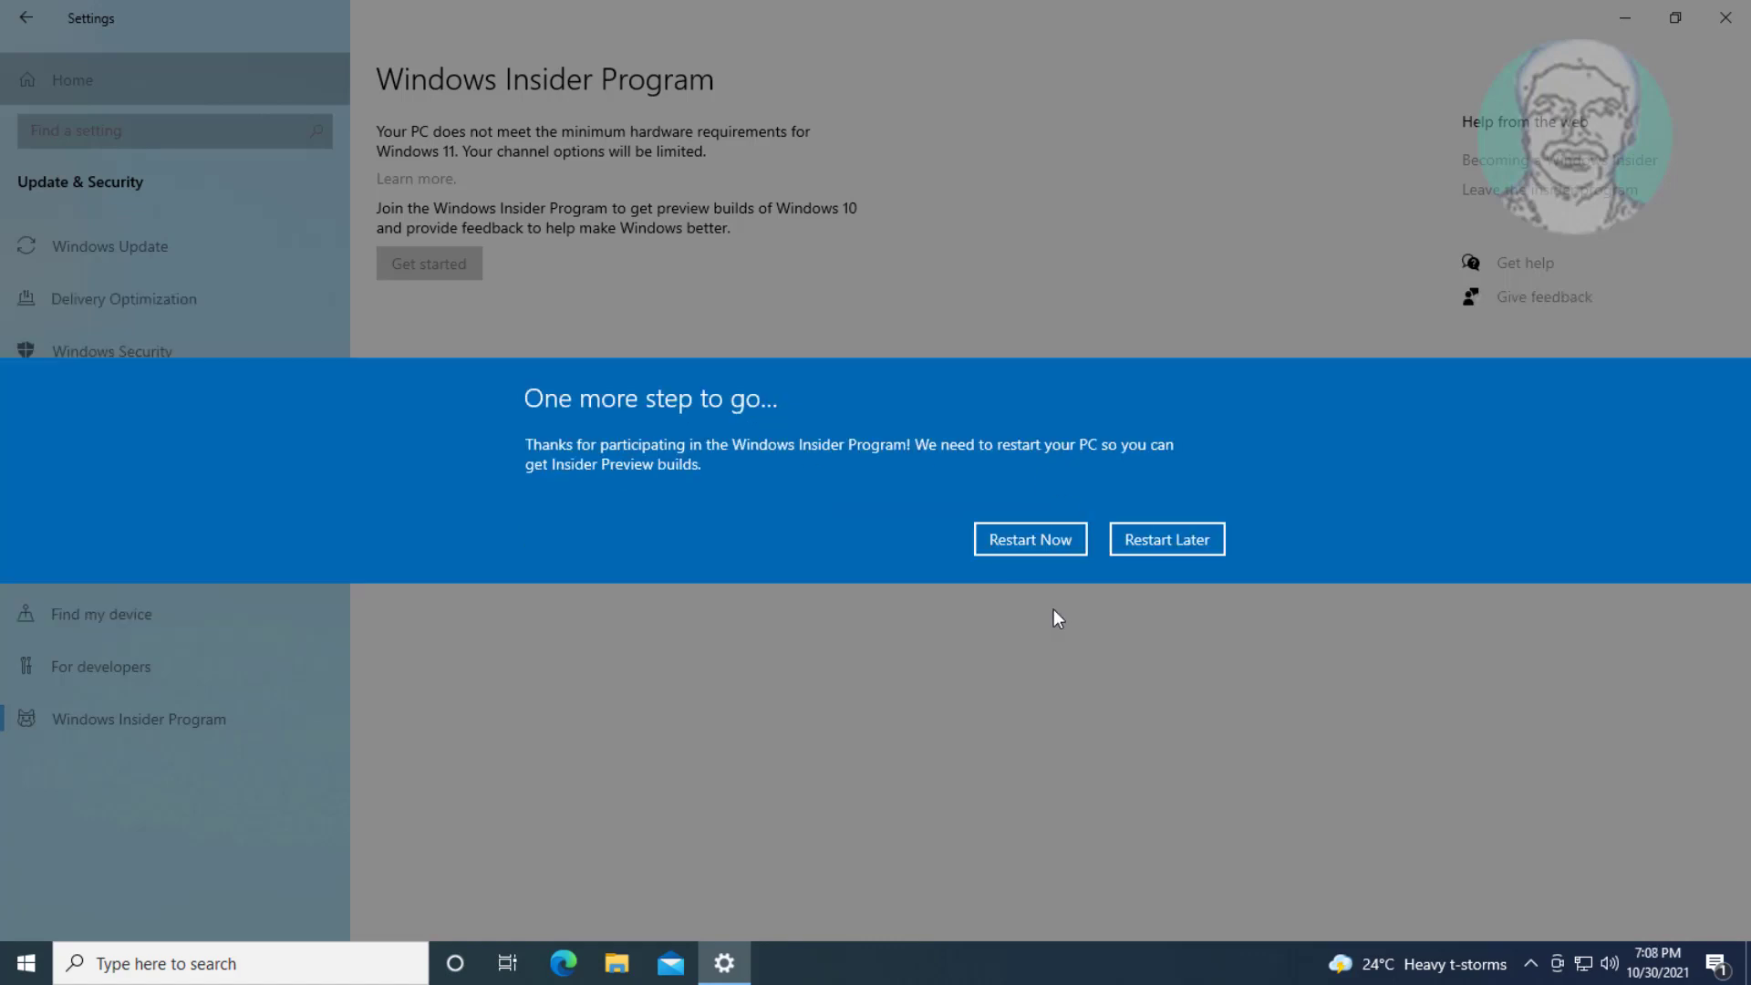
pyautogui.click(1046, 551)
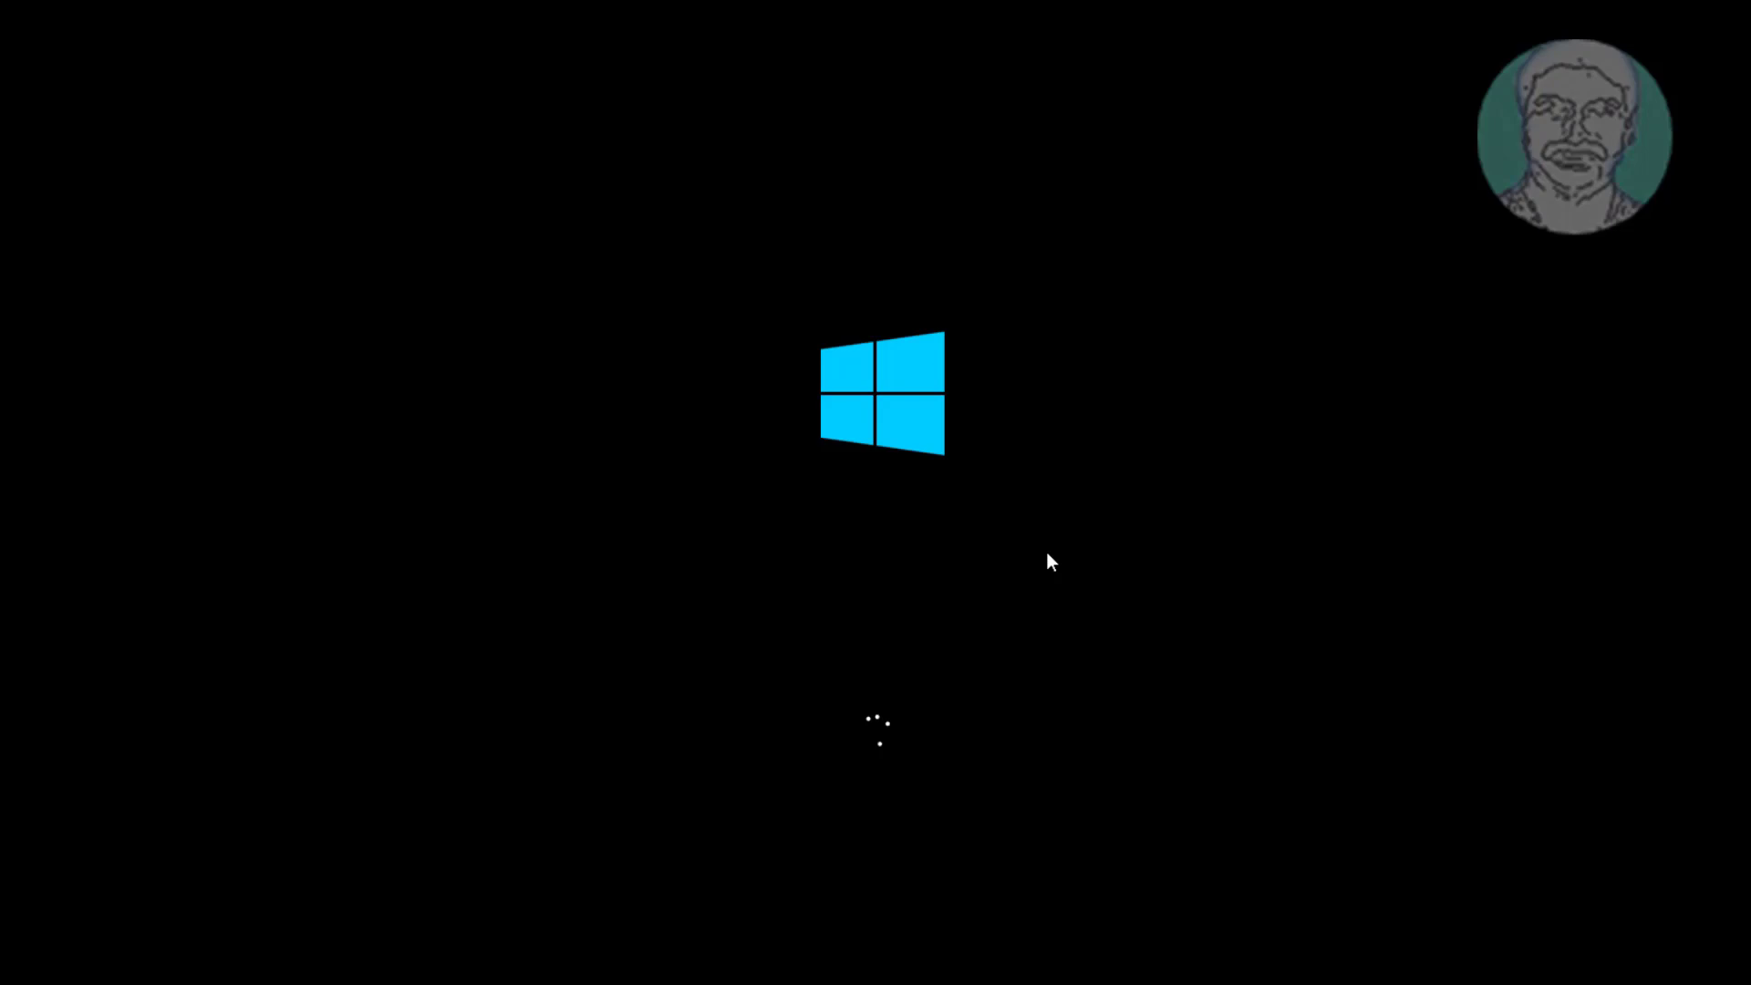
pyautogui.write('•••')
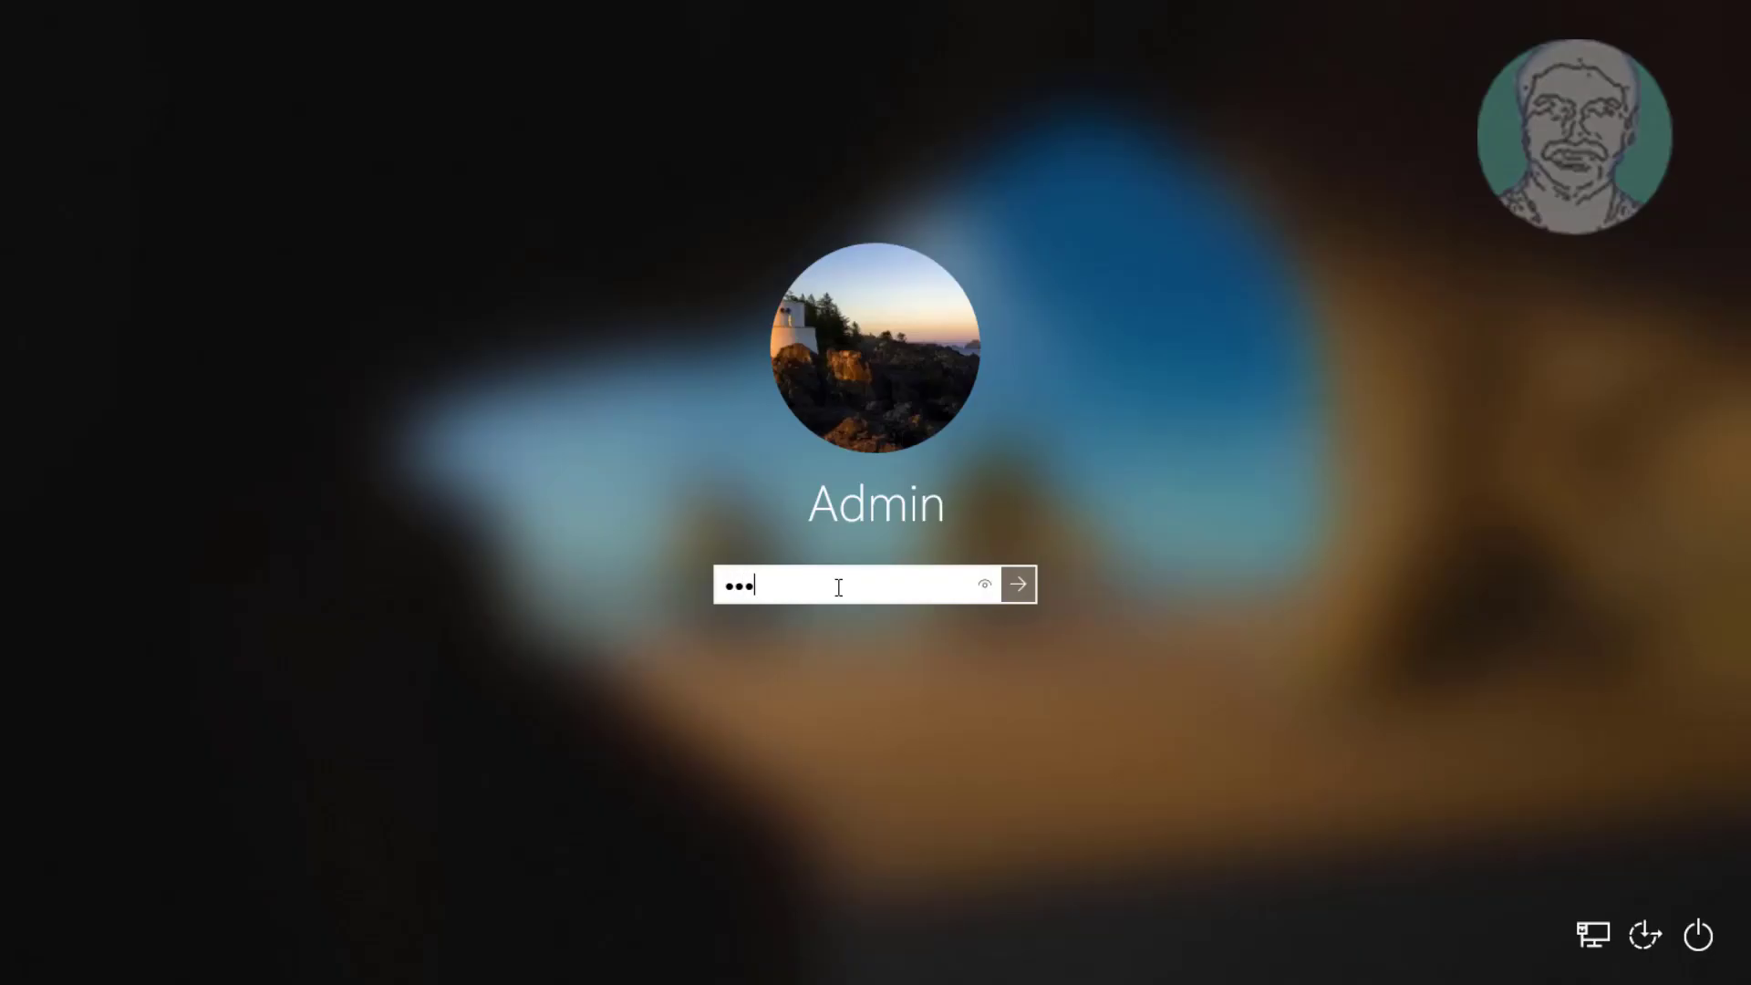
# Submit the password at the lock screen to reach the desktop
pyautogui.press('Return')
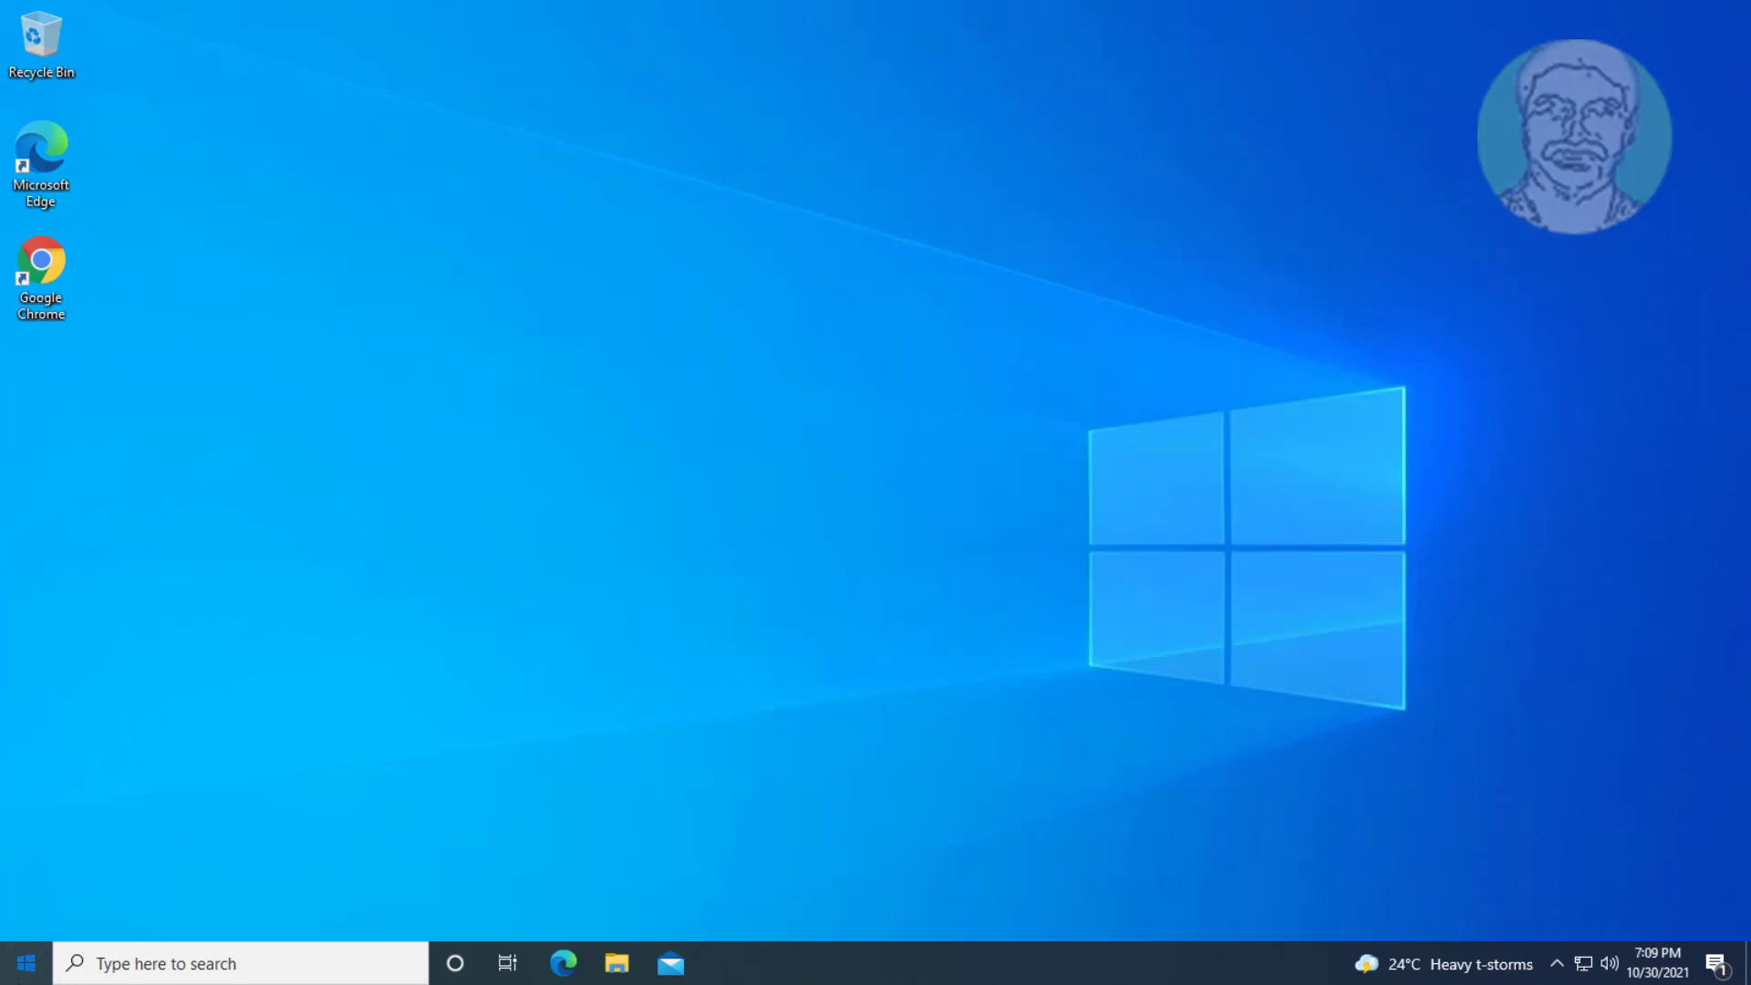
# Resume paused updates in Update & Security and install the version 21H2 feature update
pyautogui.click(26, 962)
pyautogui.click(32, 869)
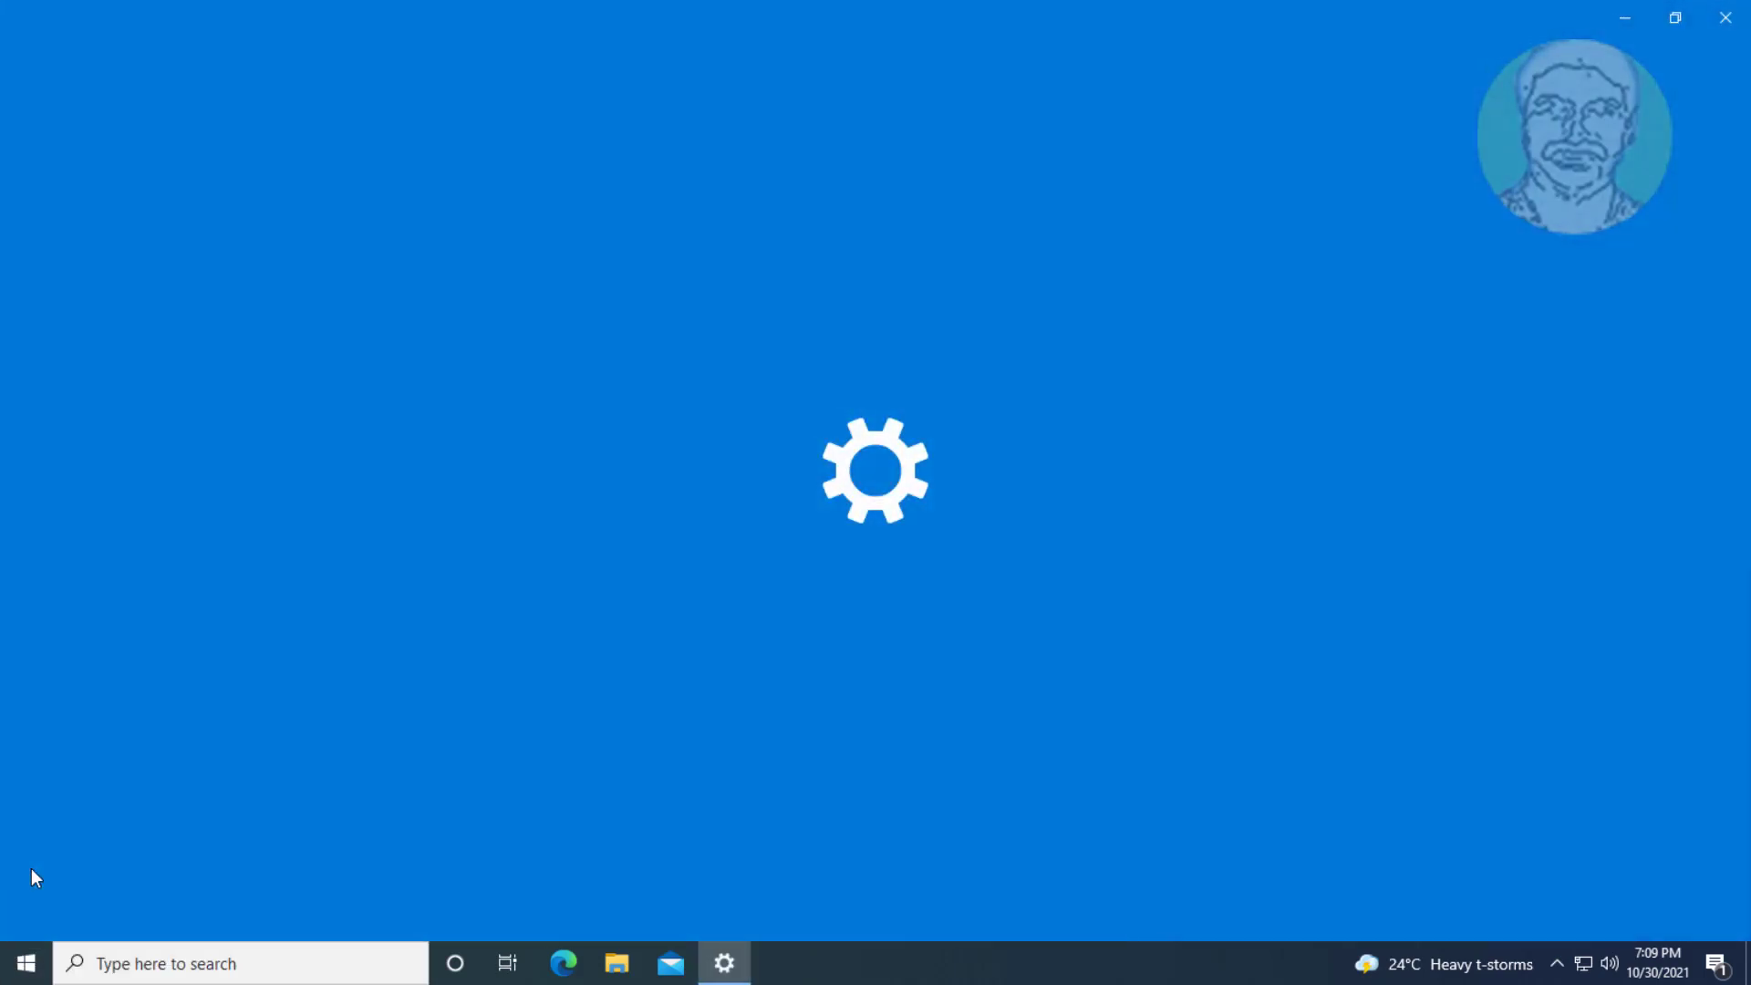
pyautogui.click(890, 624)
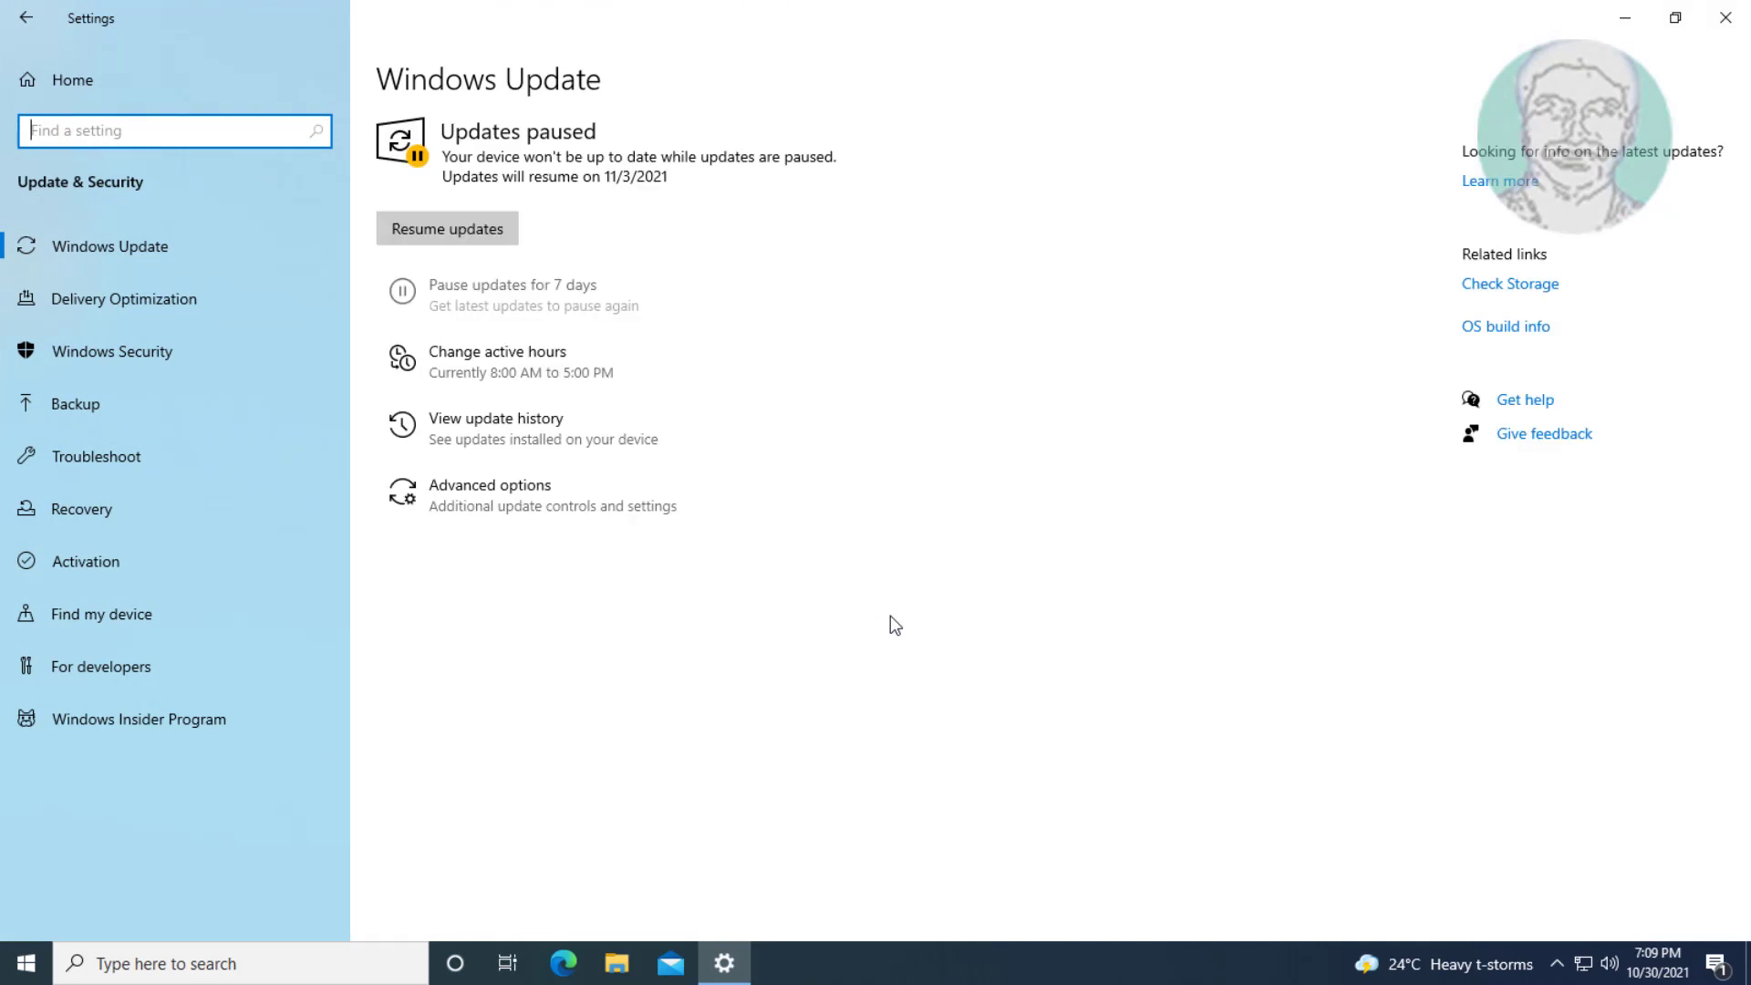
pyautogui.click(395, 232)
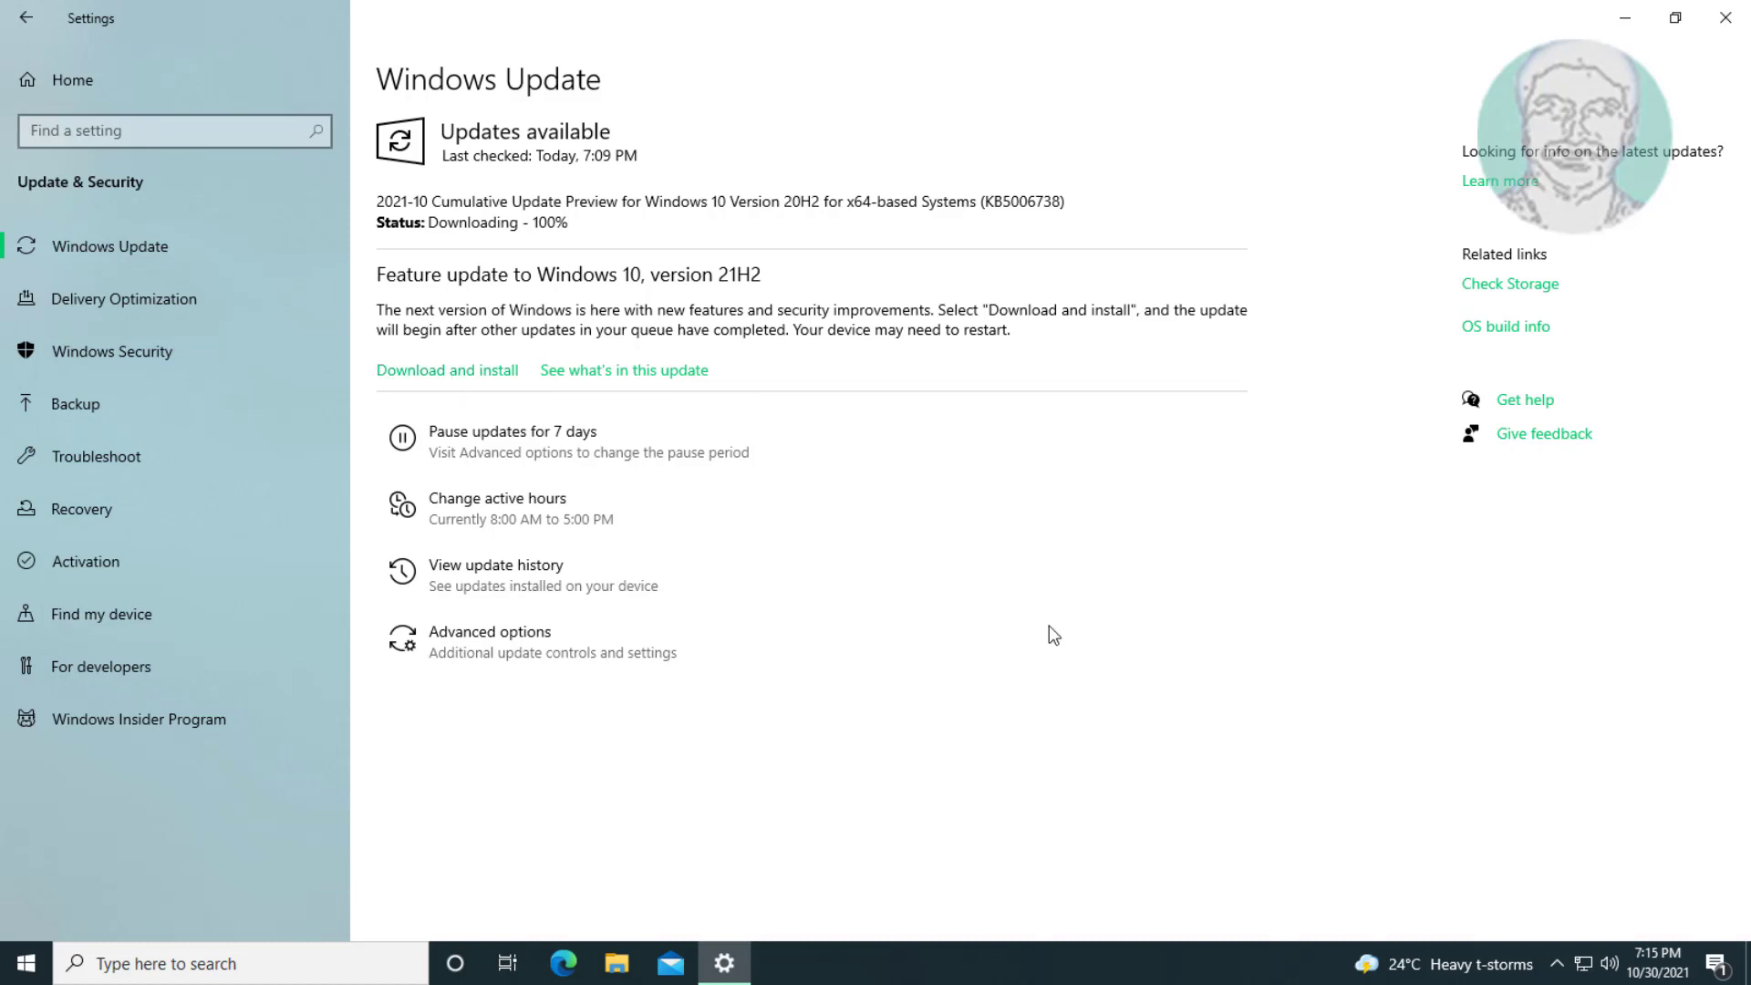
pyautogui.click(486, 372)
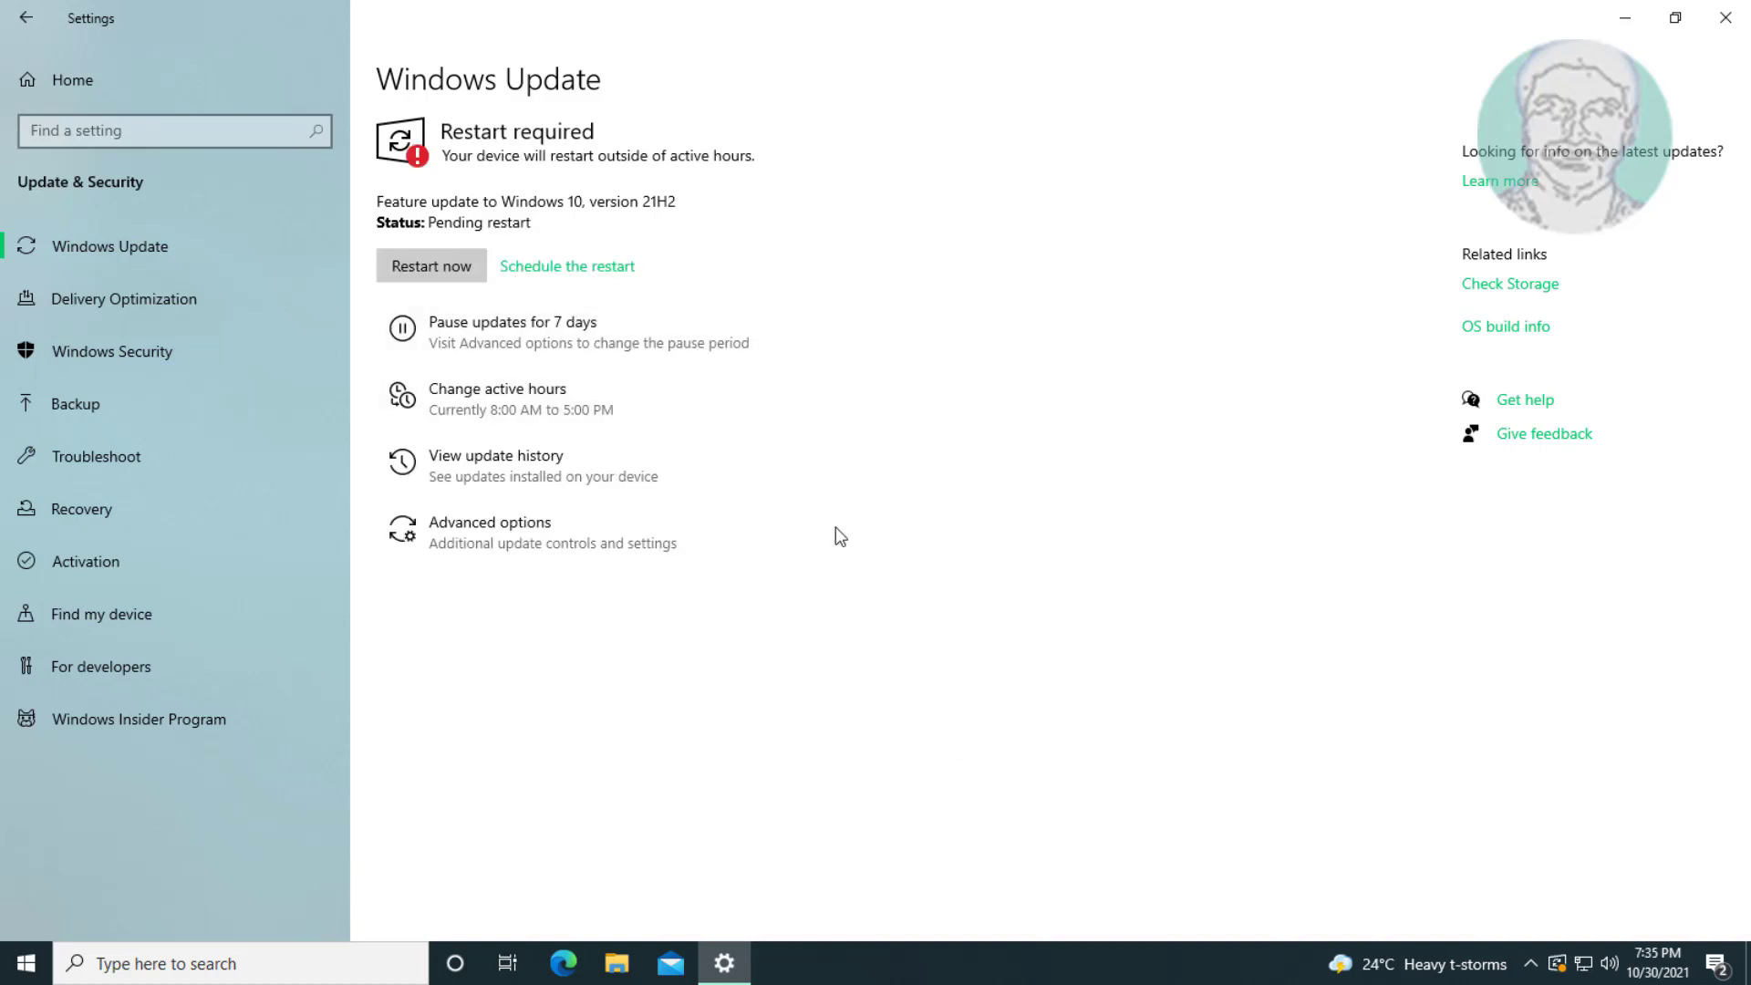
# Restart now to apply the 21H2 update, then sign back in
pyautogui.click(405, 264)
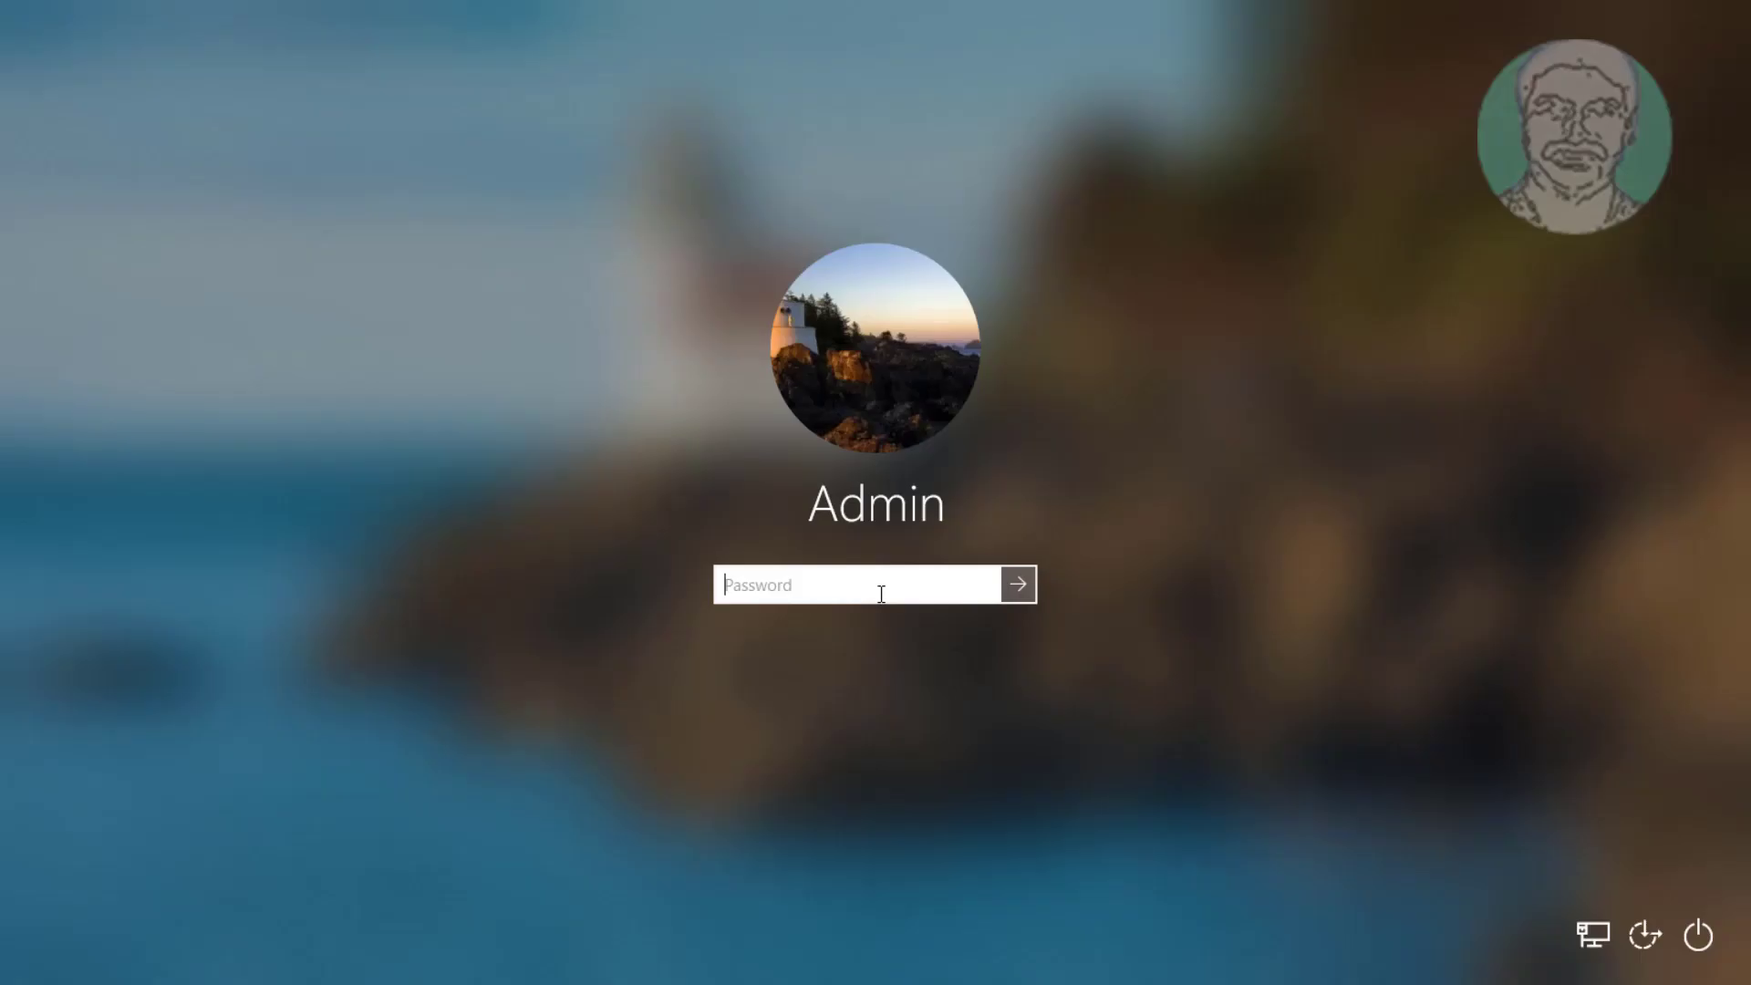
pyautogui.press('Return')
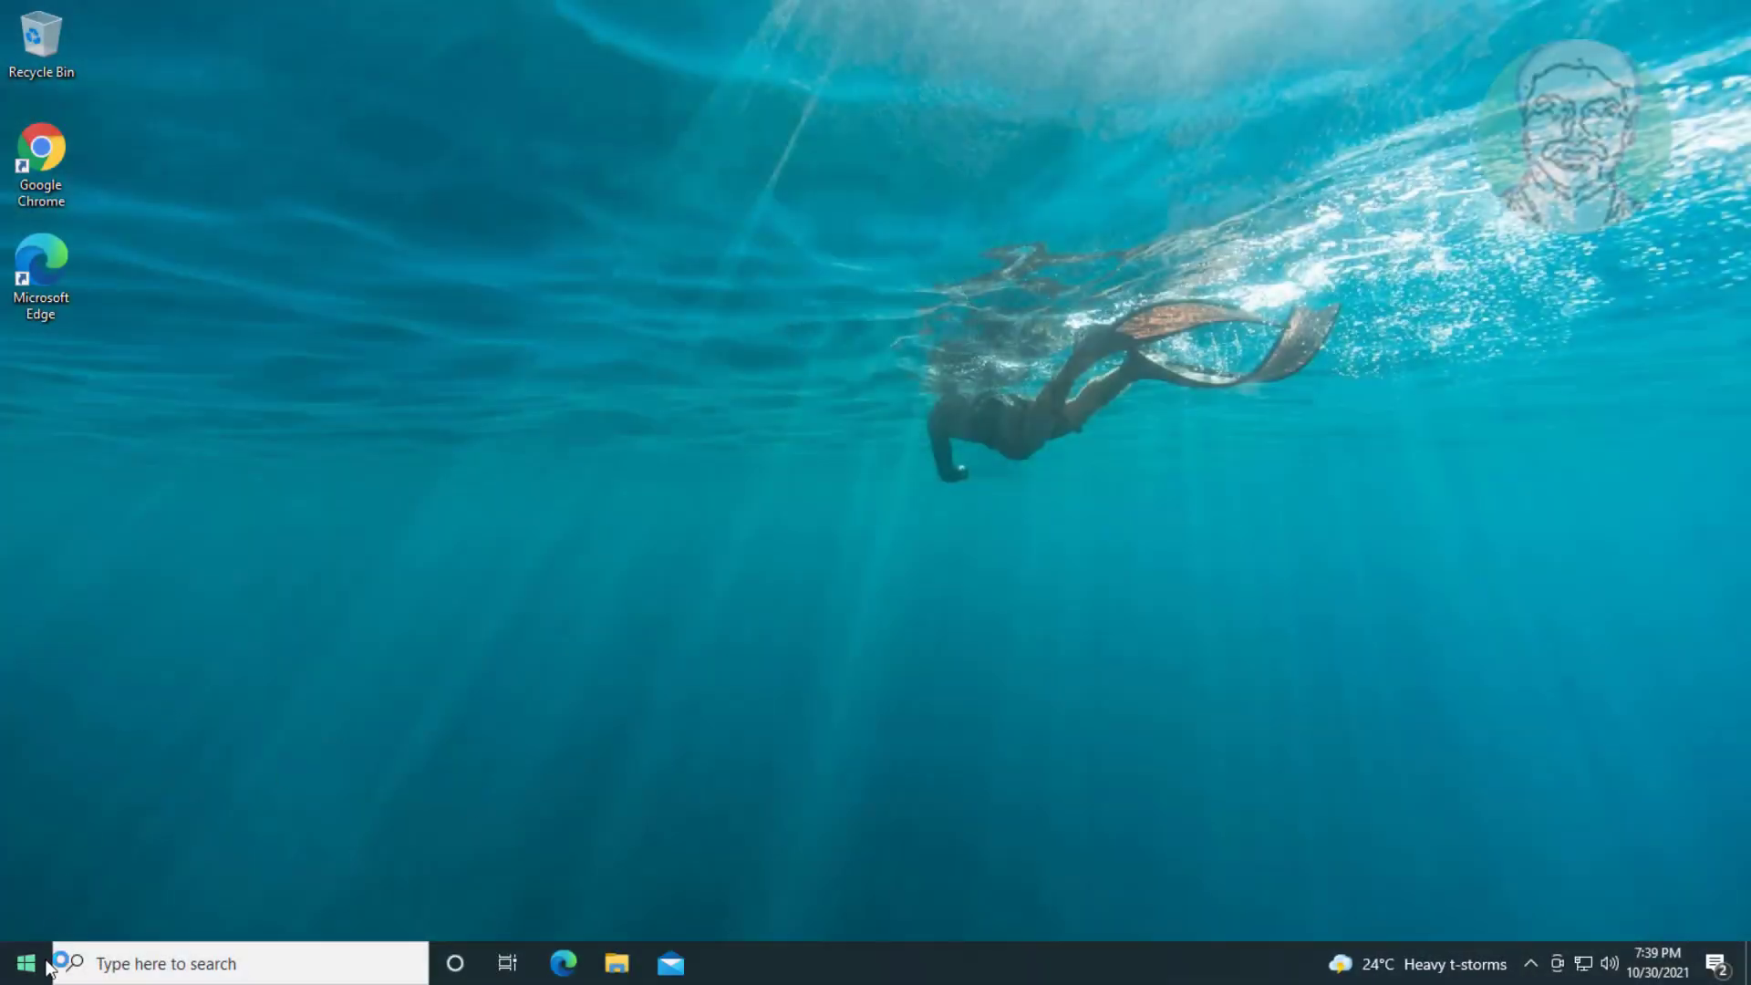
pyautogui.rightClick(33, 972)
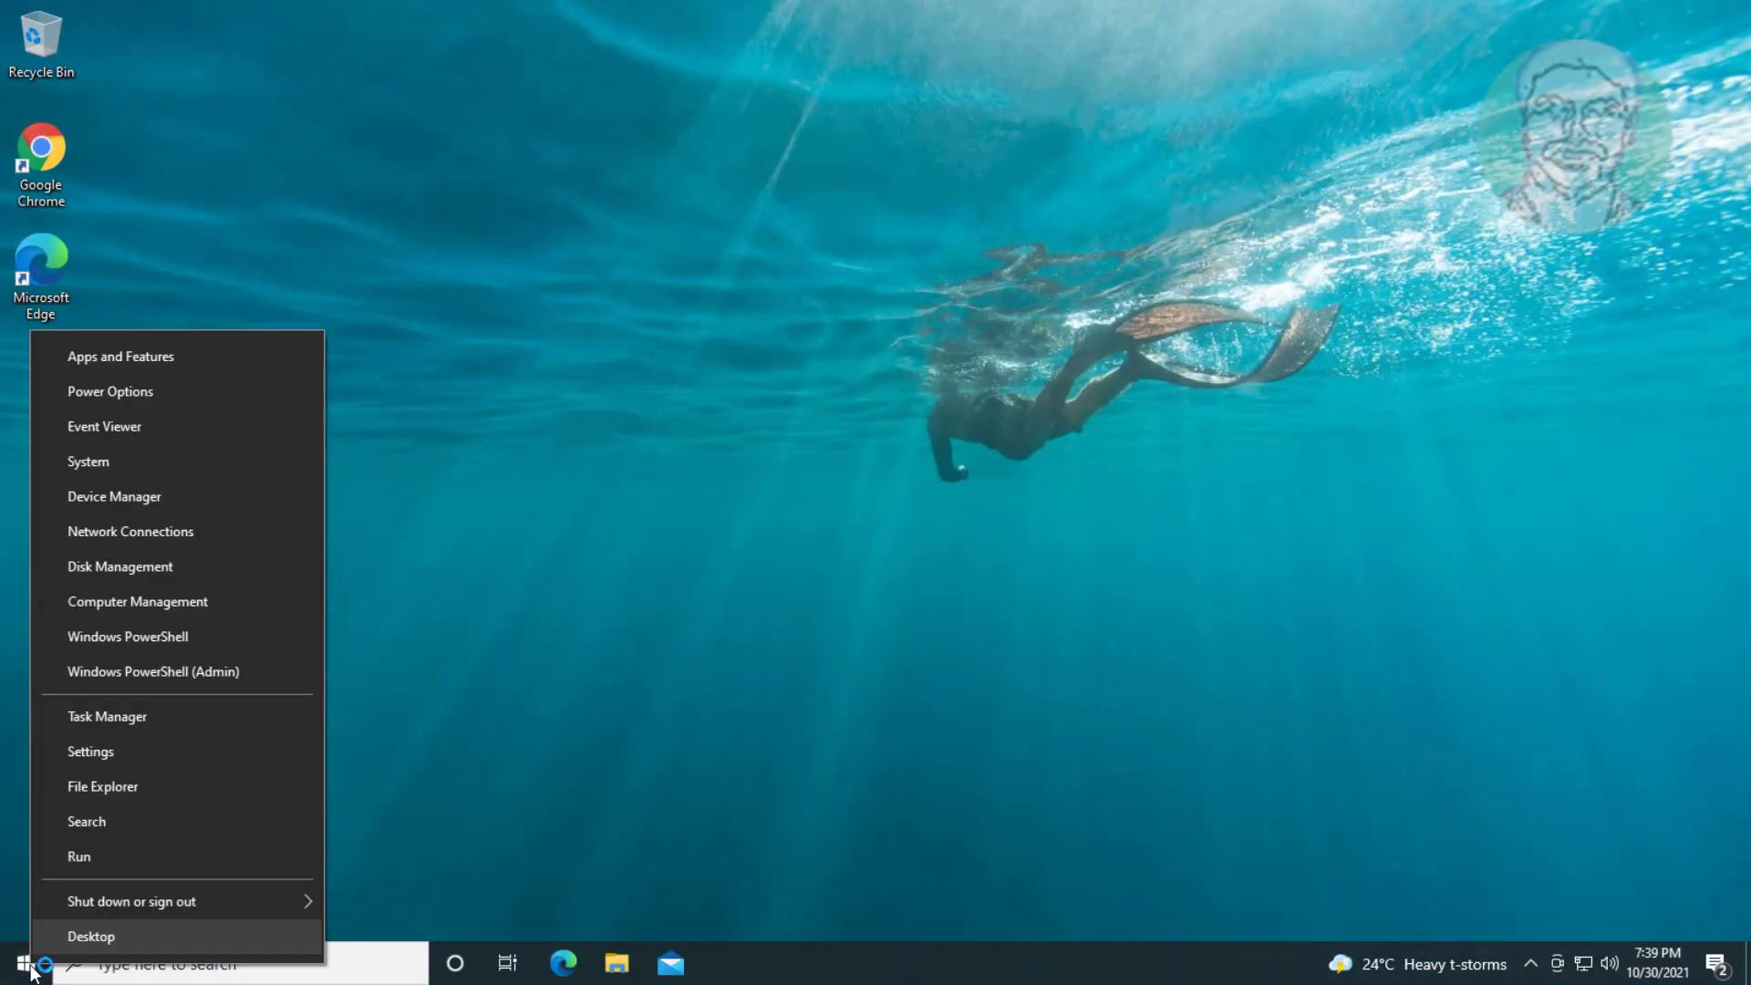
pyautogui.click(91, 861)
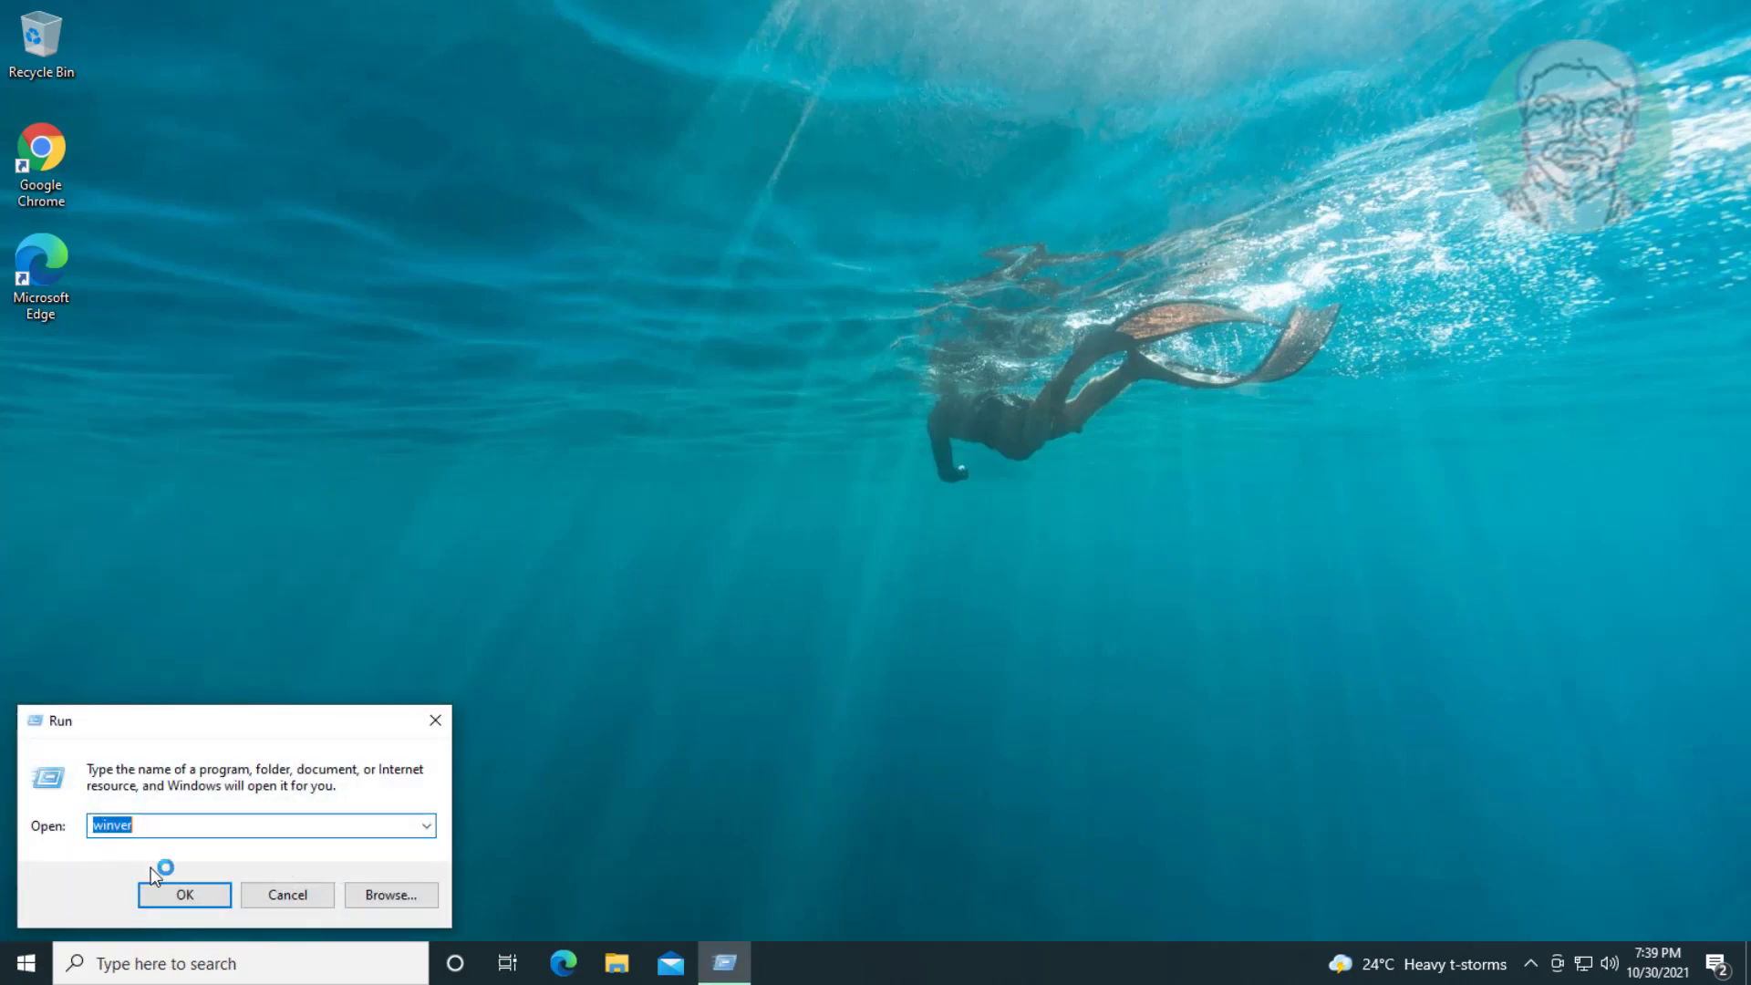
pyautogui.write('winv')
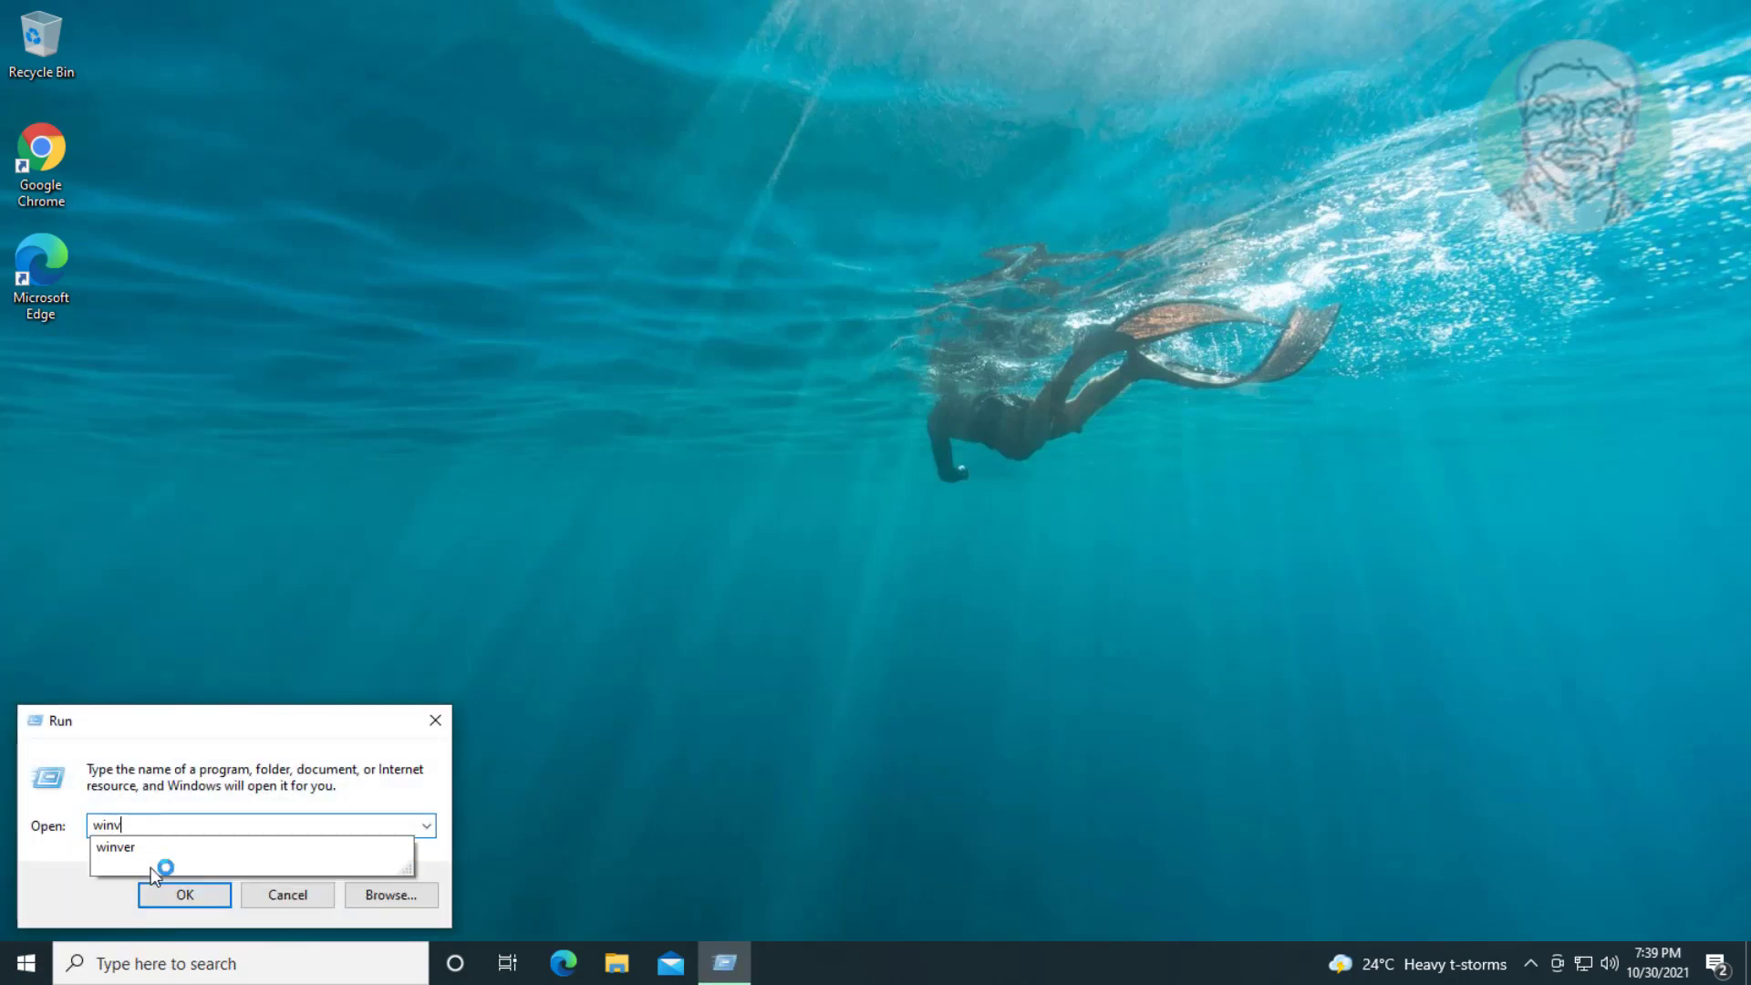
pyautogui.write('er')
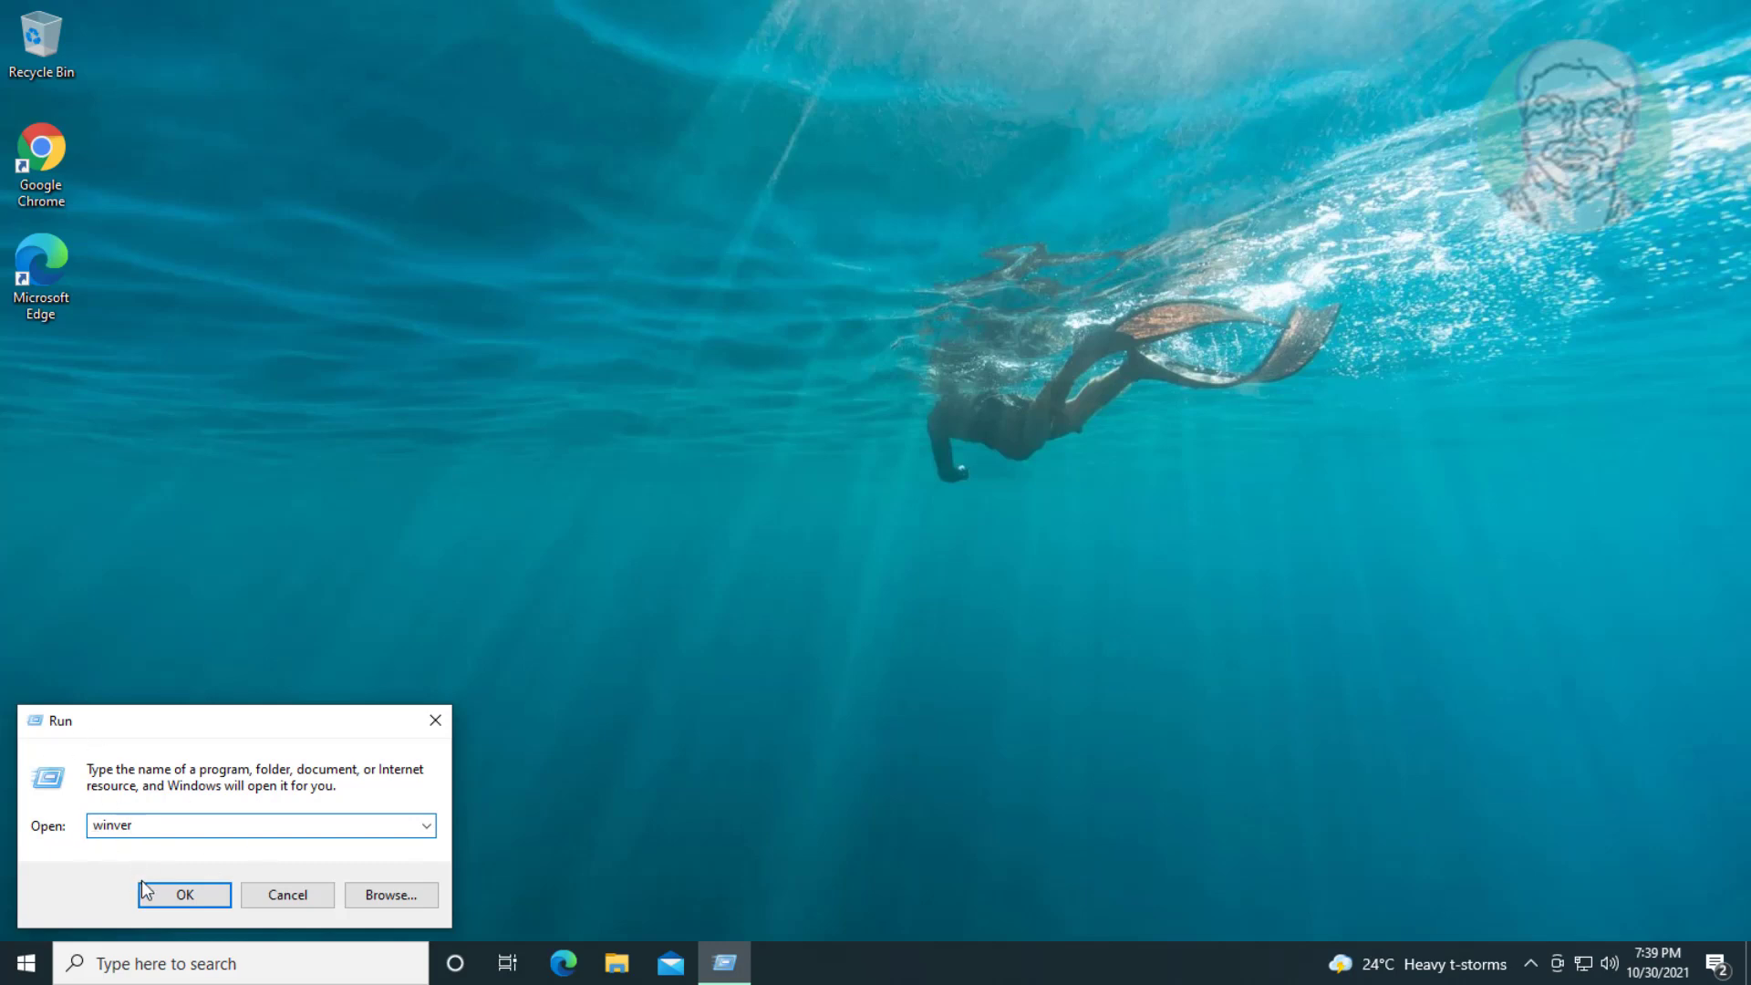
pyautogui.click(164, 888)
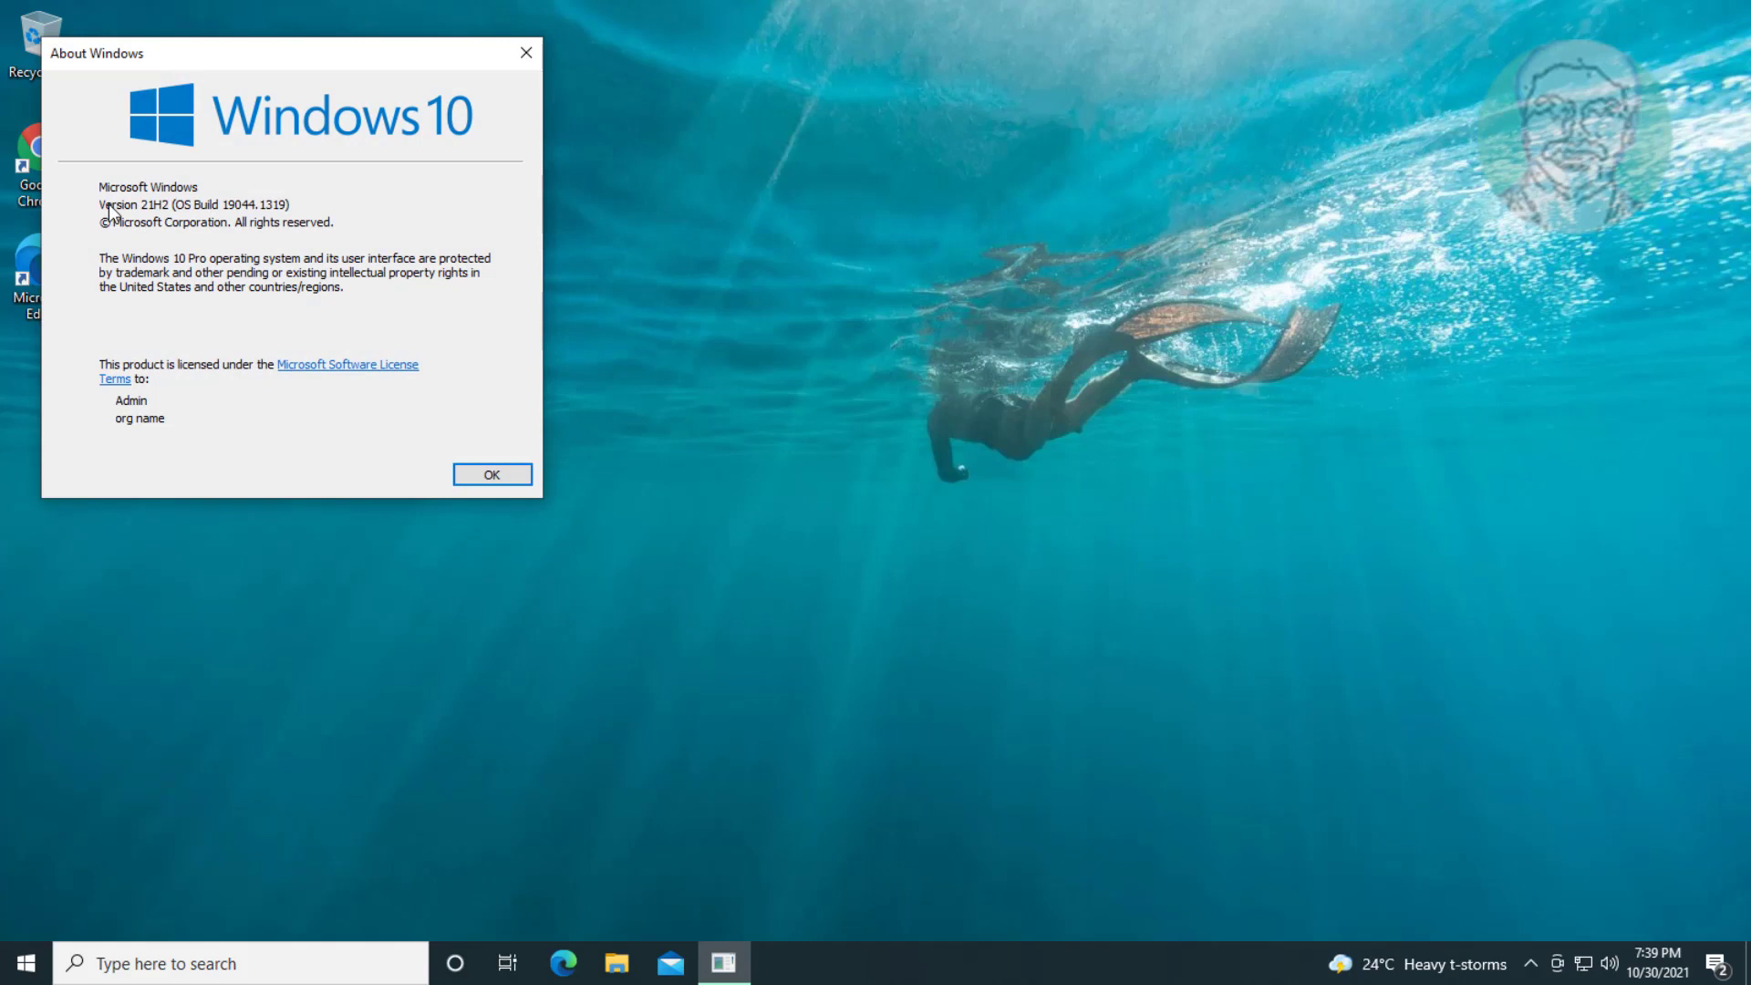
pyautogui.click(488, 478)
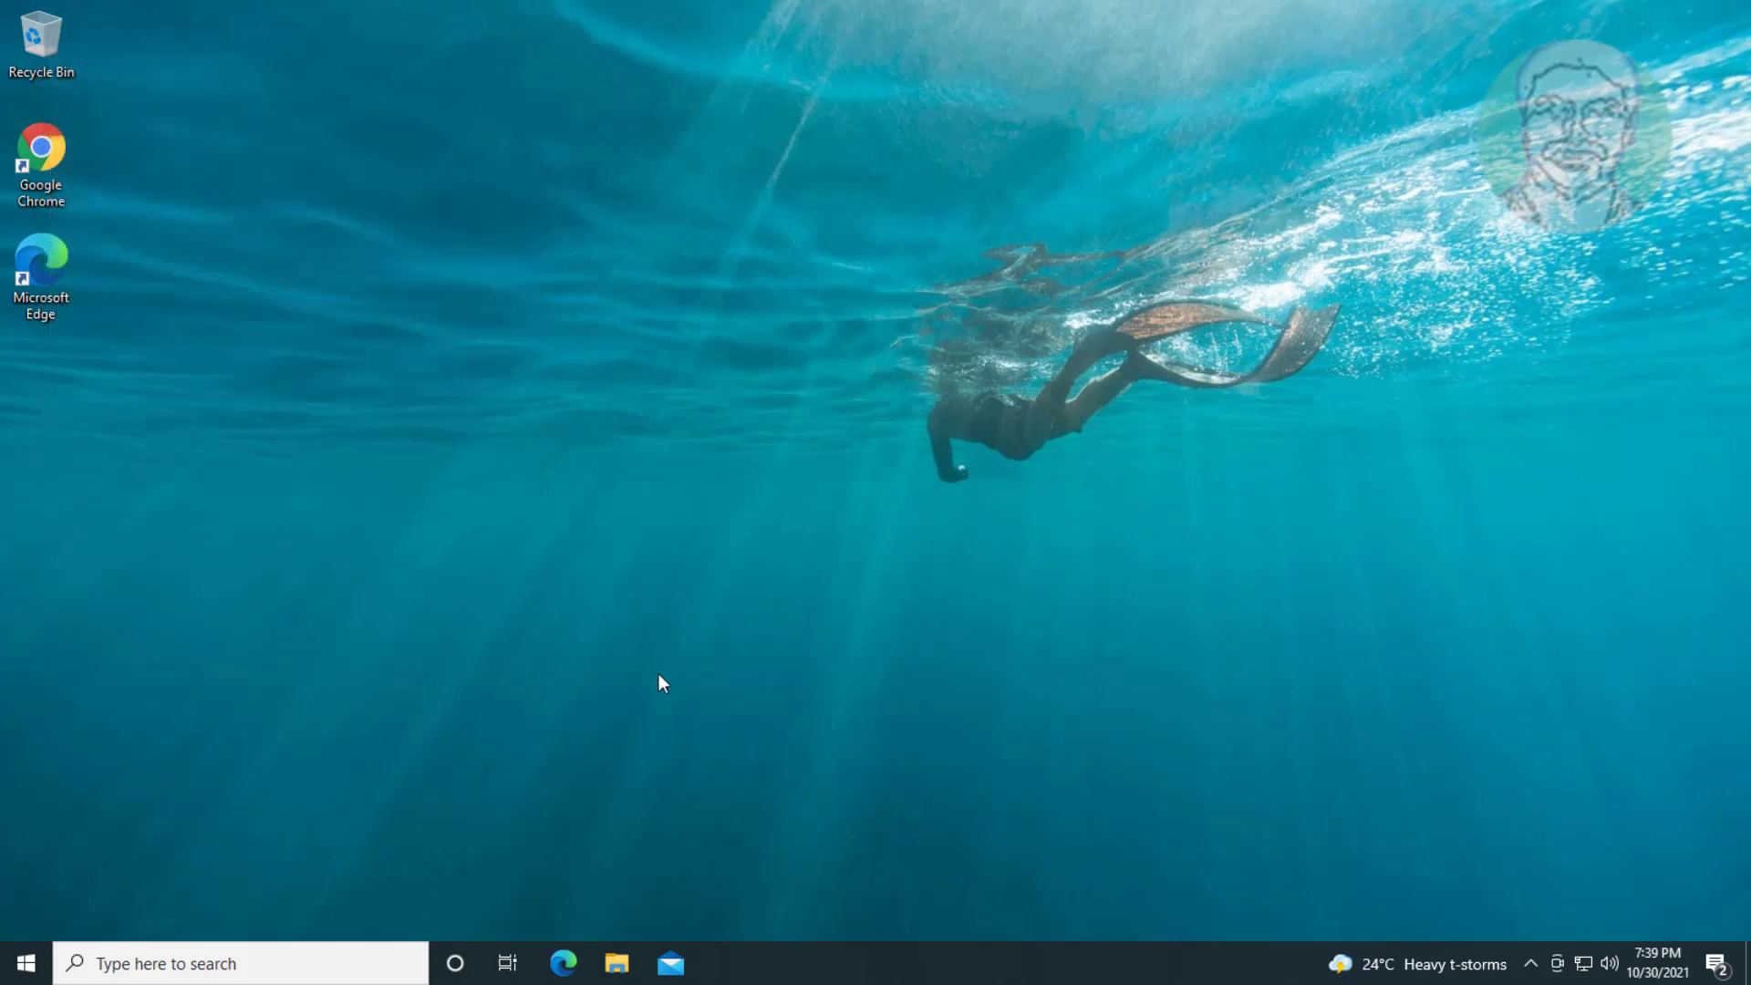
# Launch Microsoft Store from Start and go to Downloads and updates
pyautogui.click(23, 964)
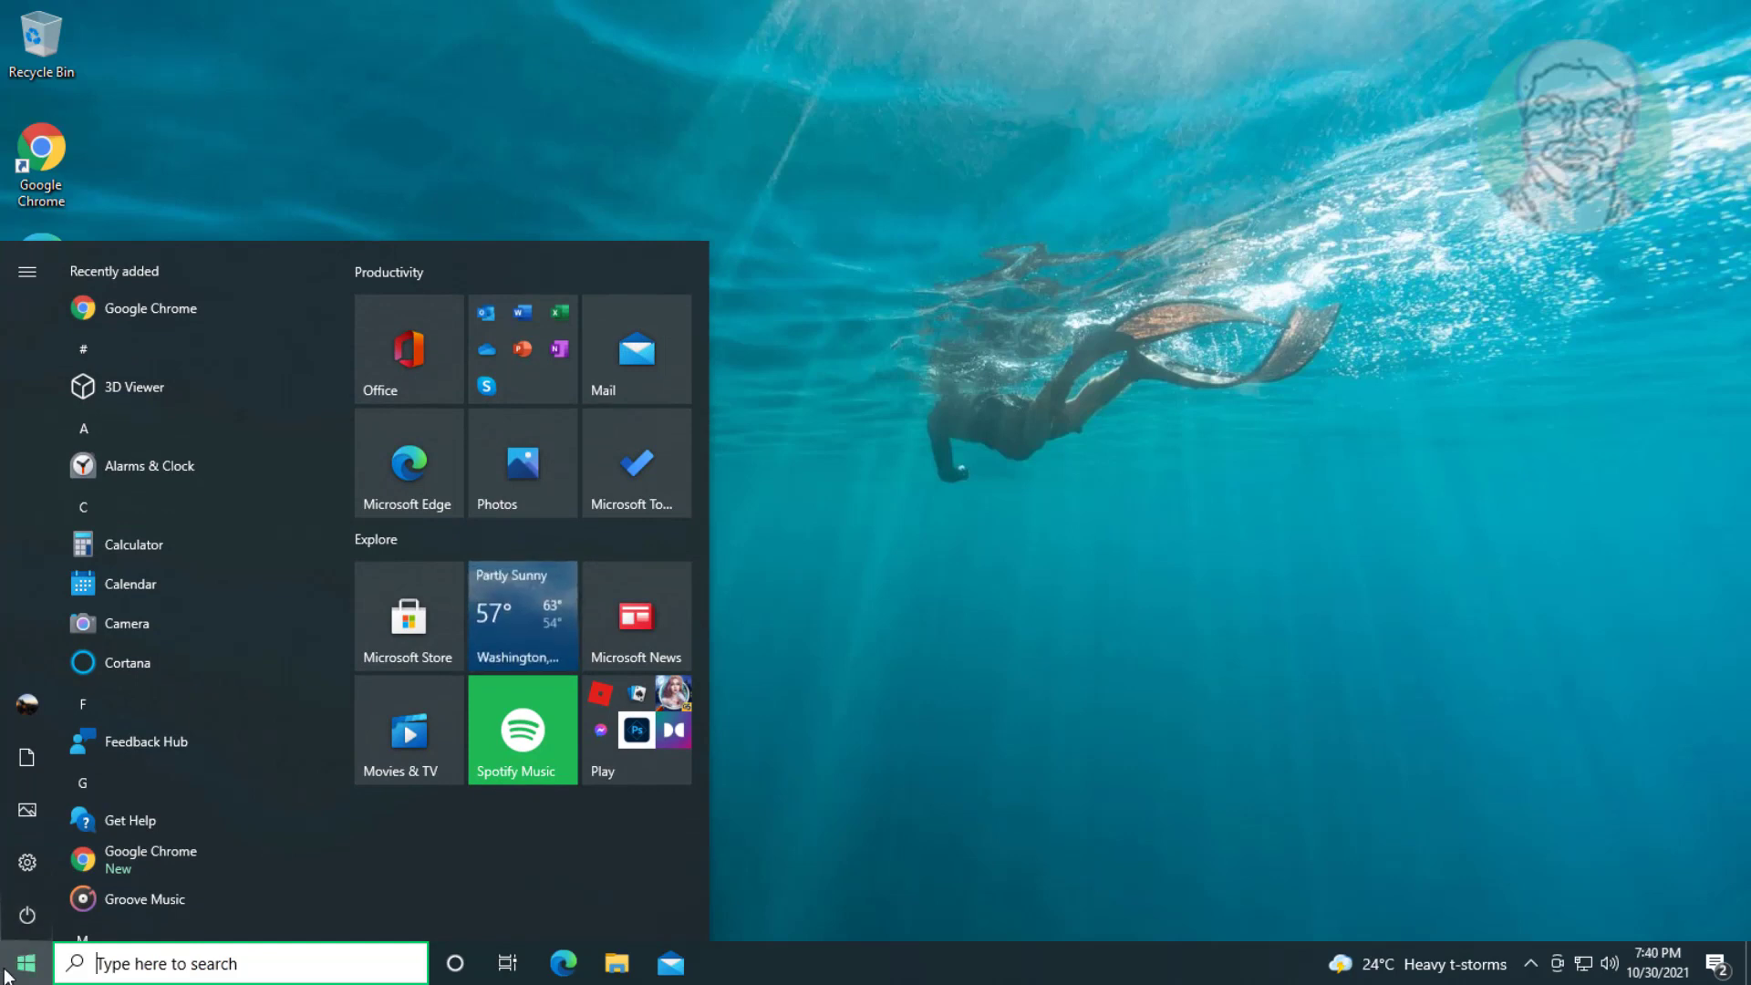
pyautogui.click(382, 644)
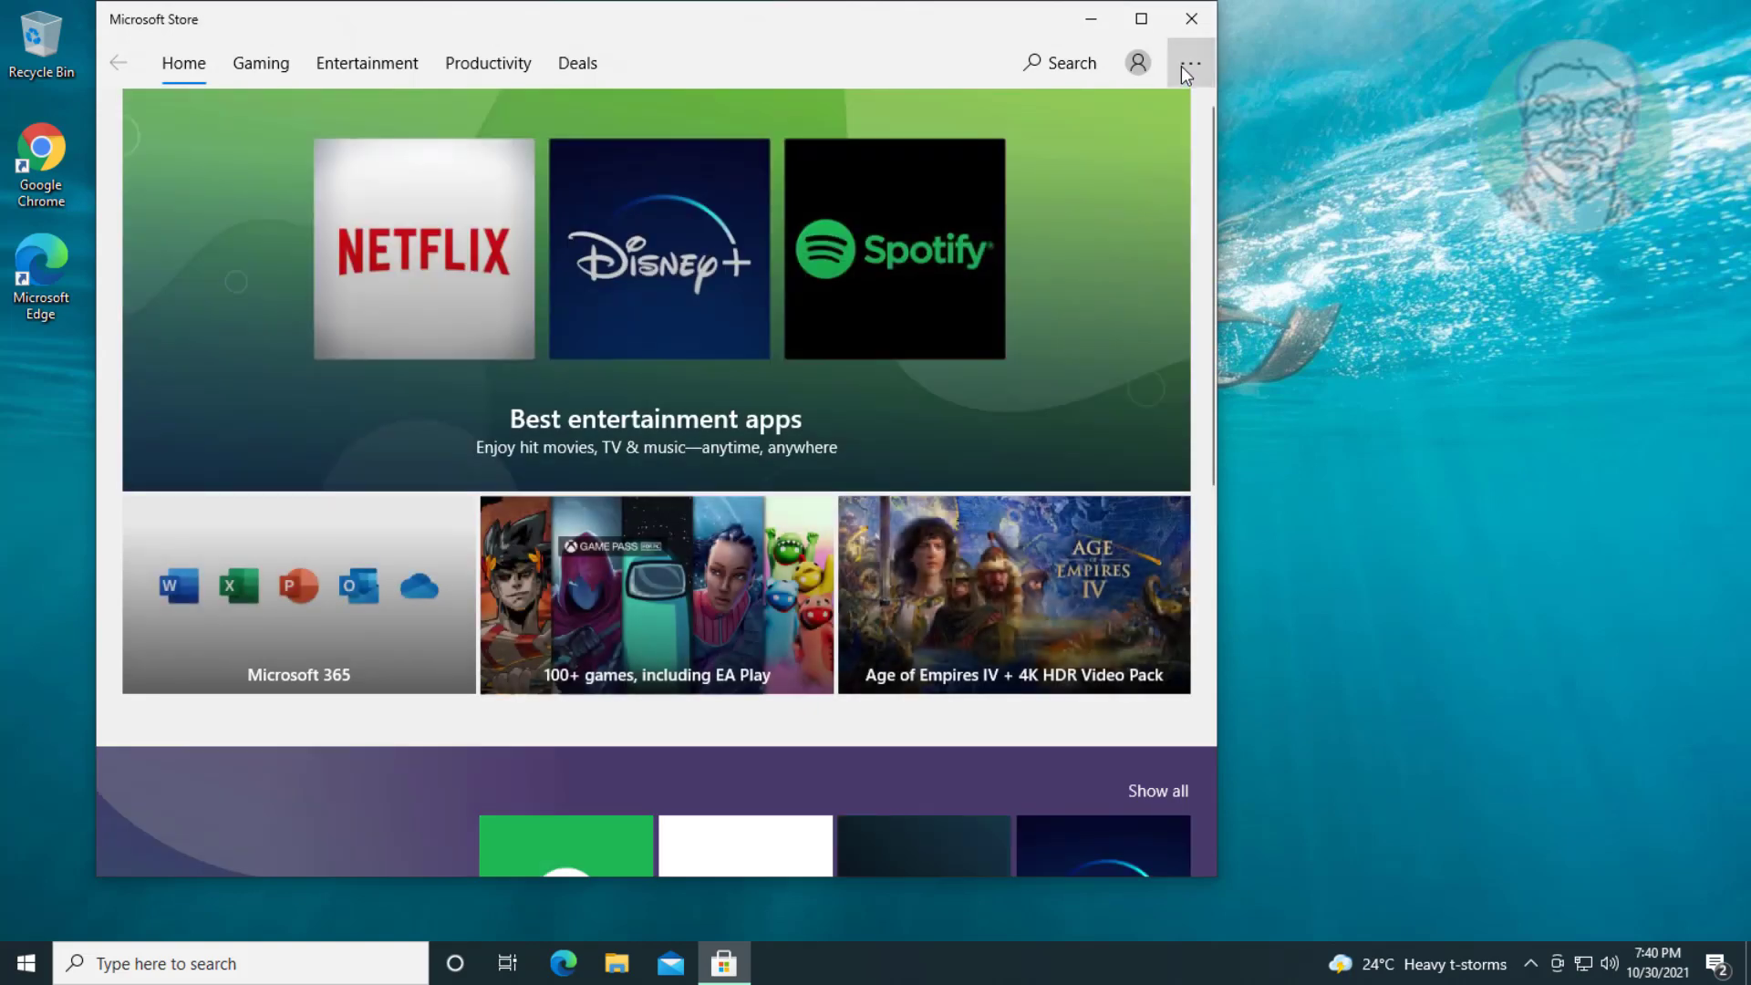
pyautogui.click(1180, 67)
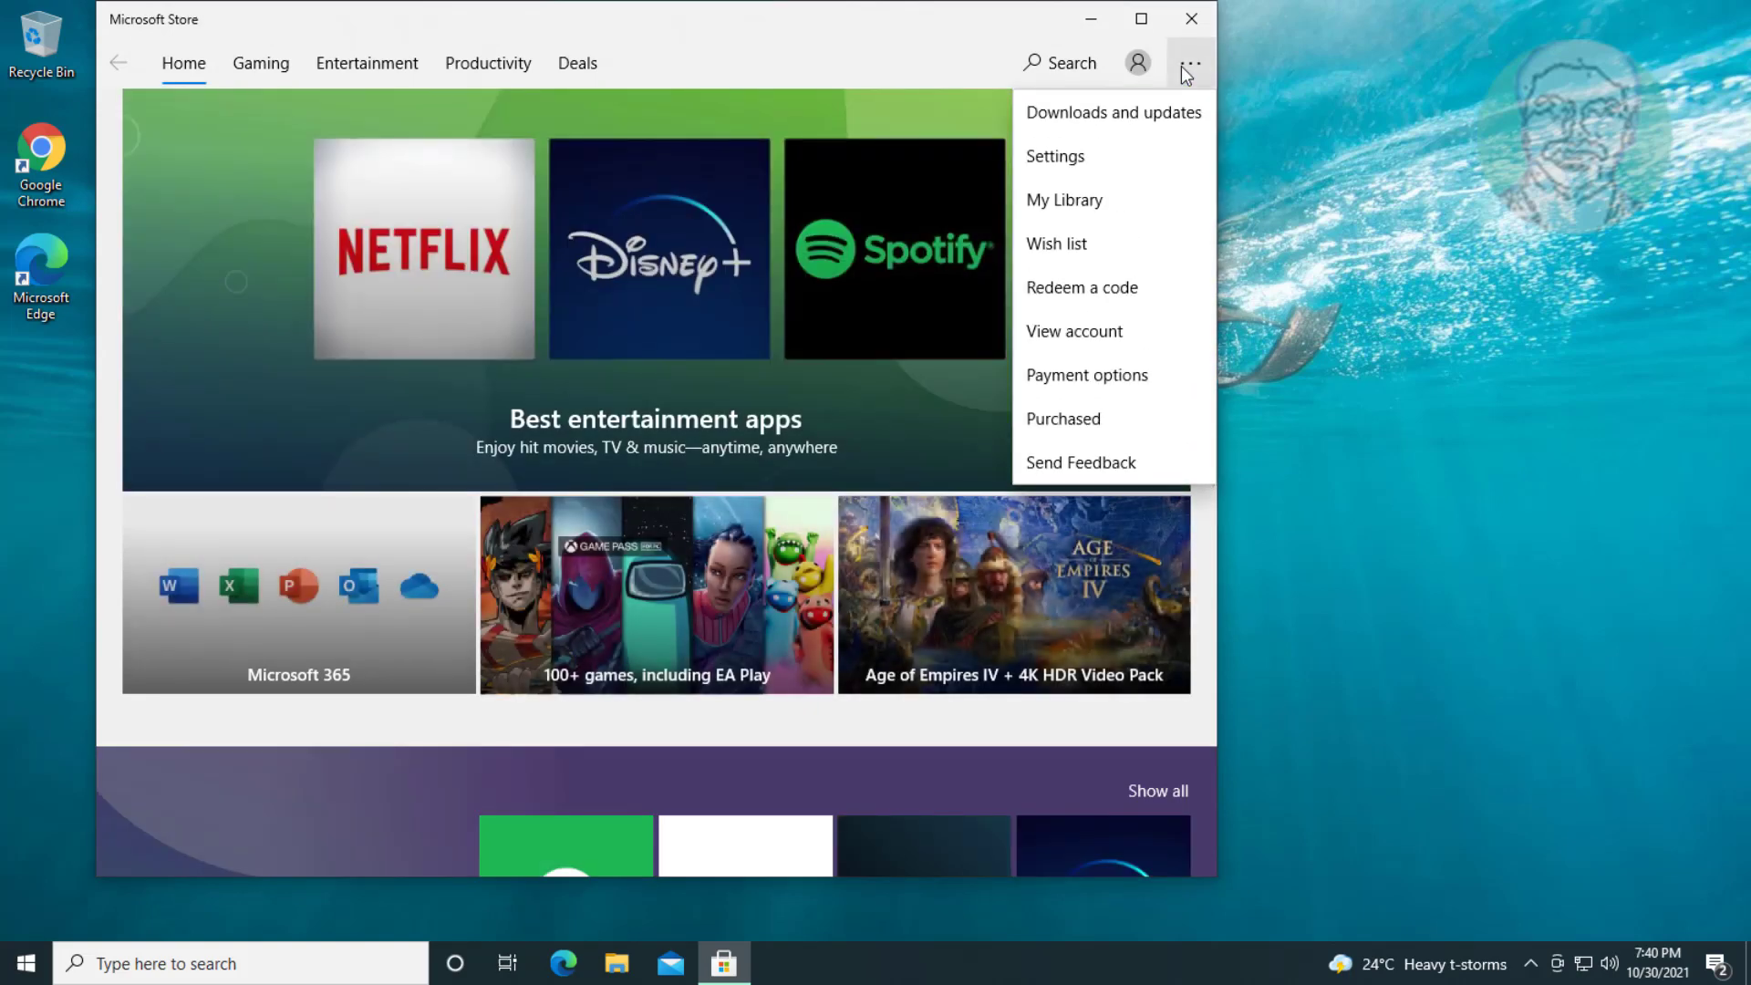
pyautogui.click(1121, 115)
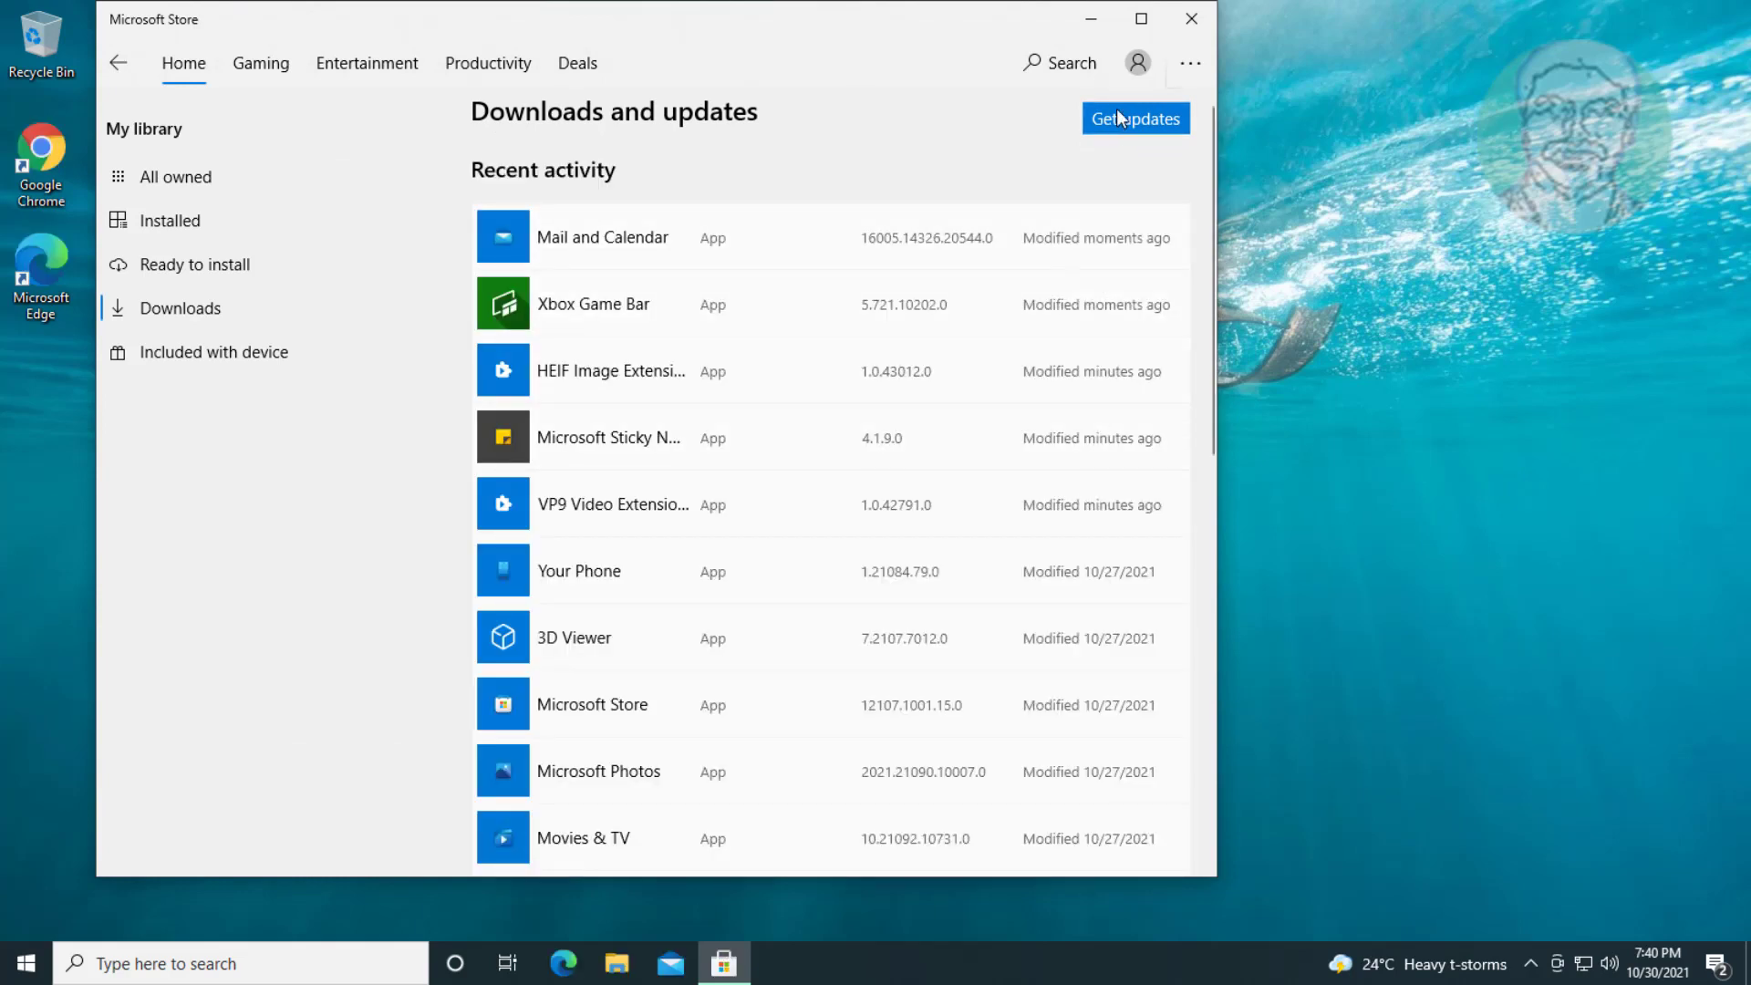
# Get updates, update all five apps including the Store, and check for updates again
pyautogui.click(1120, 120)
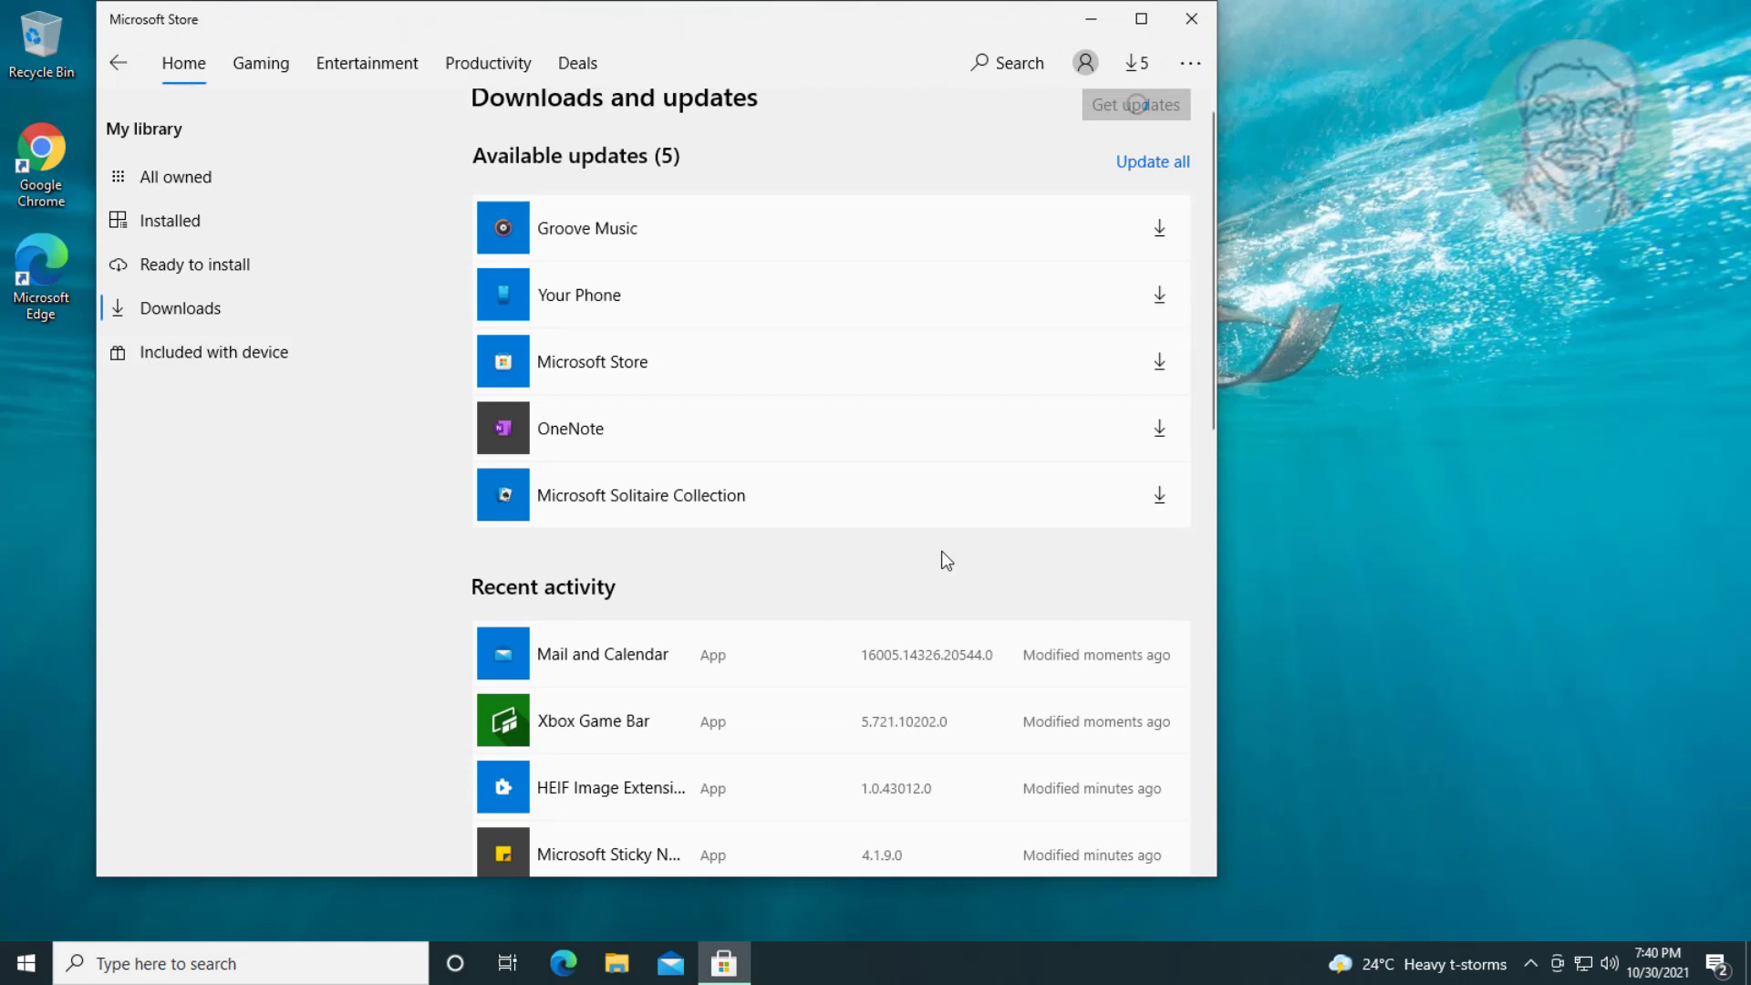
pyautogui.scroll(1, 890, 404)
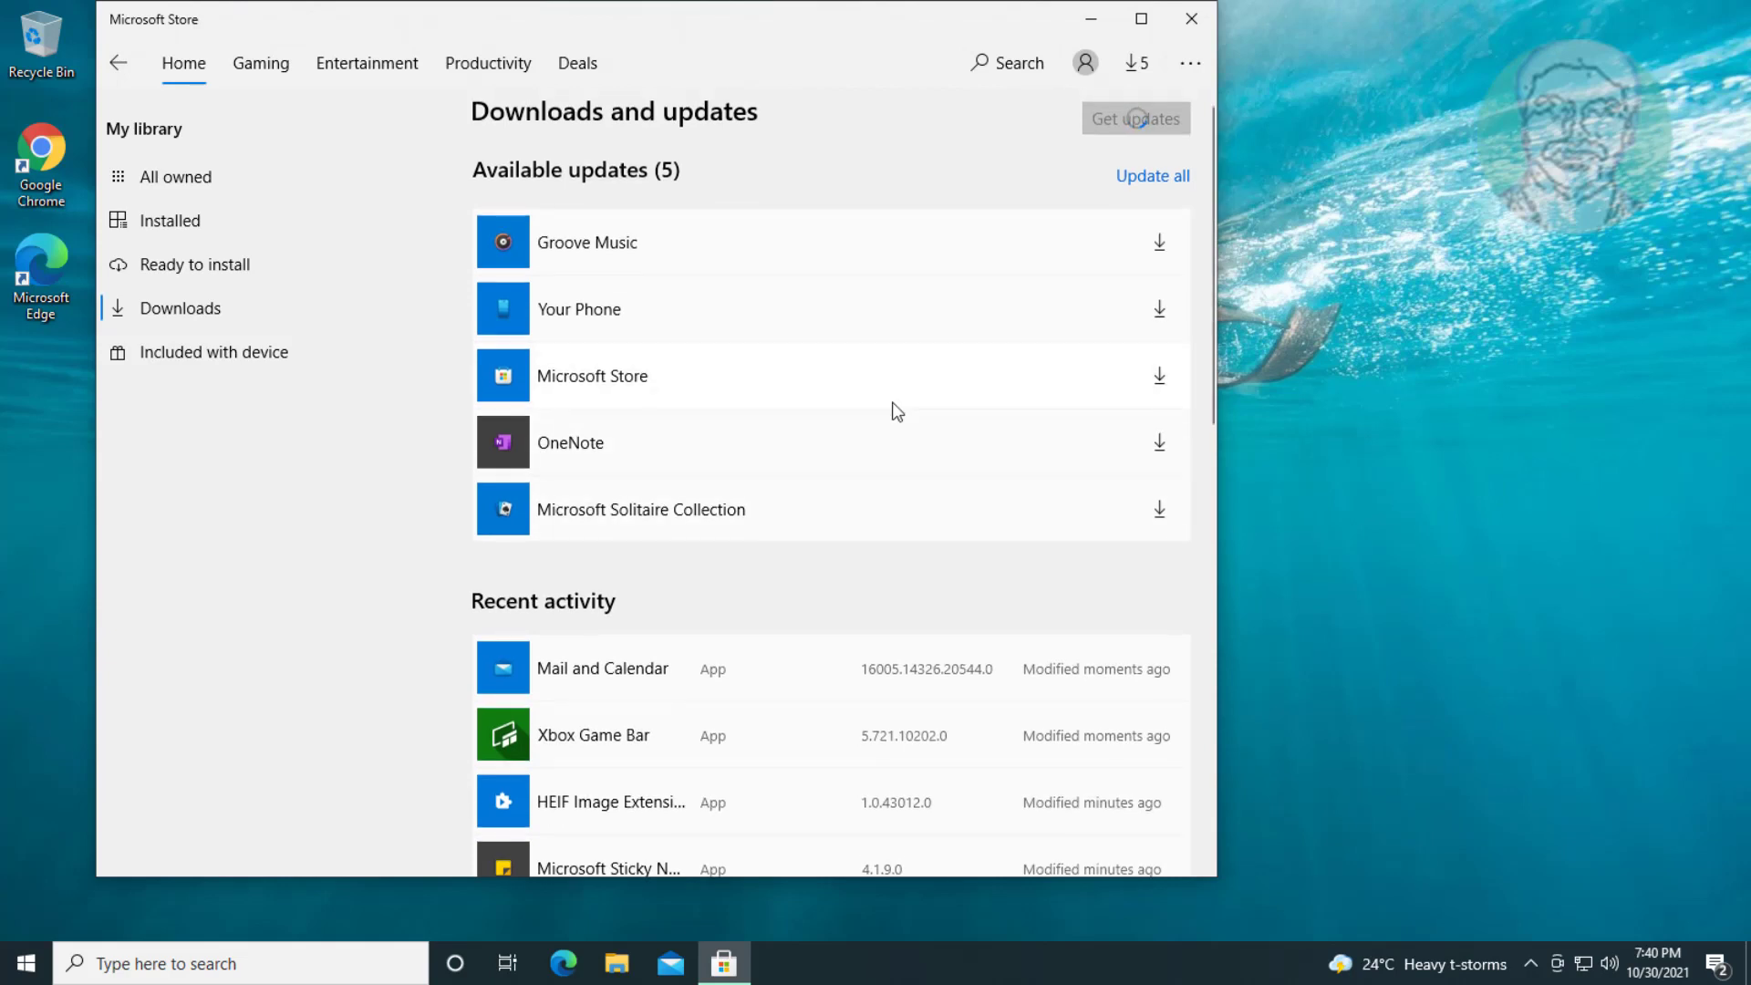
pyautogui.click(1134, 174)
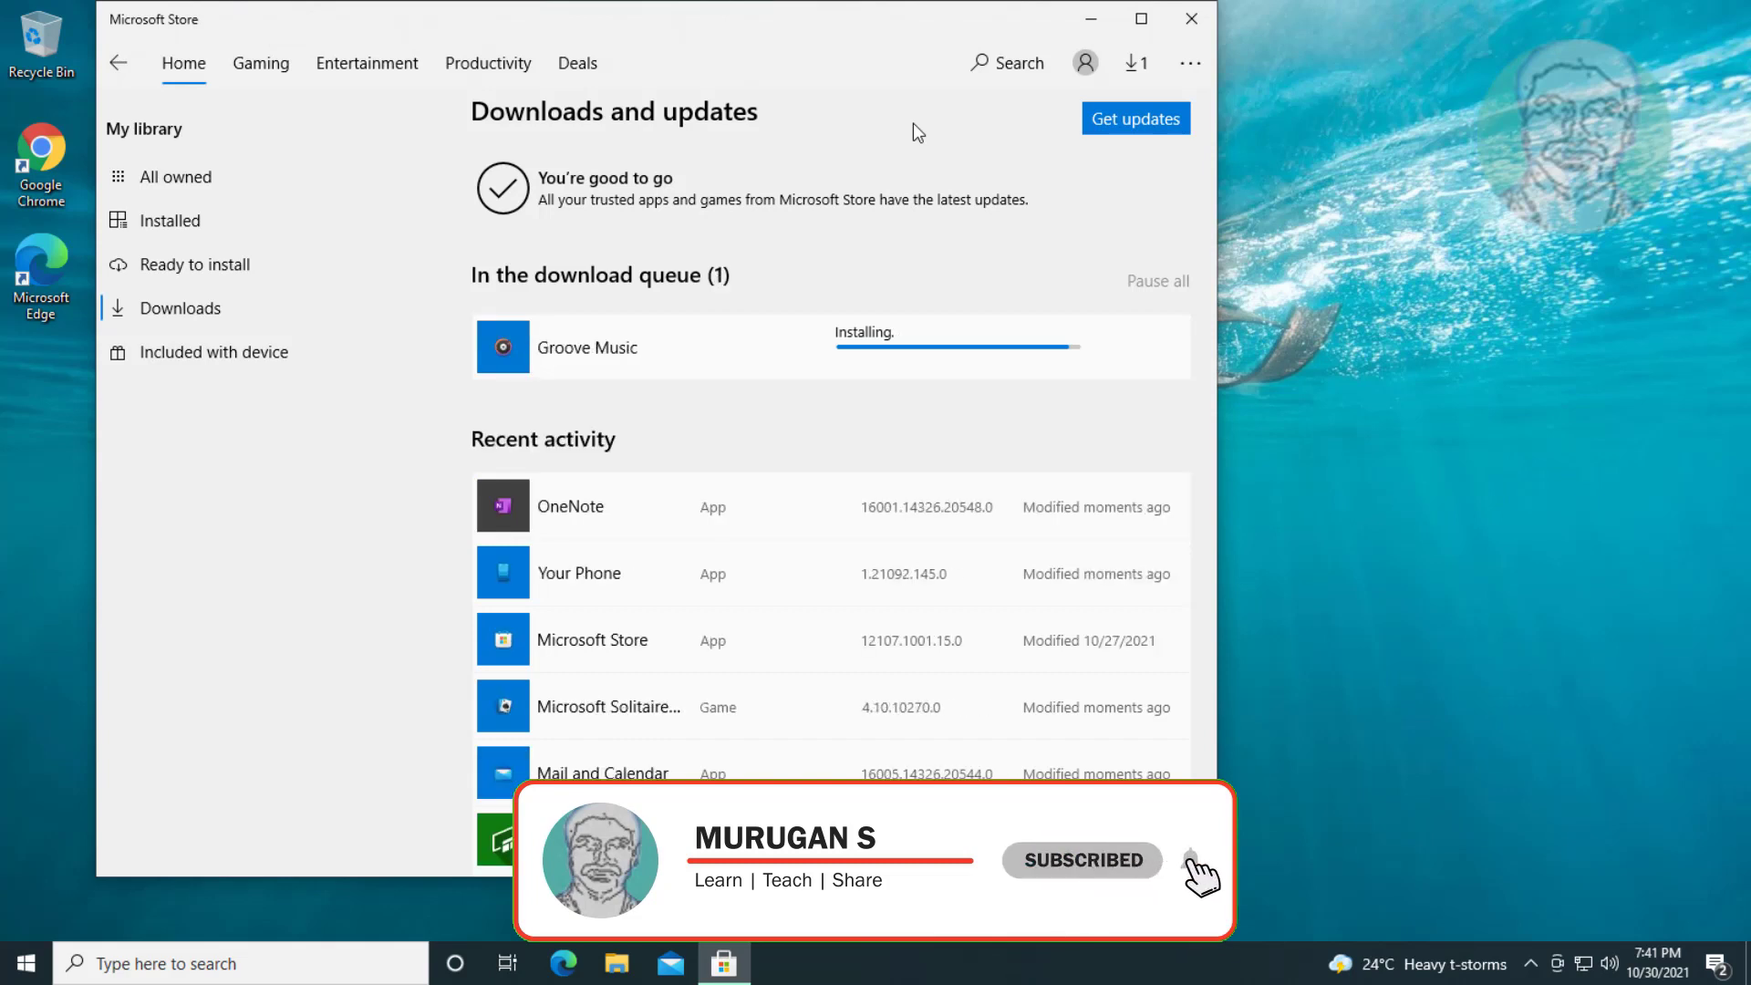
pyautogui.click(1136, 119)
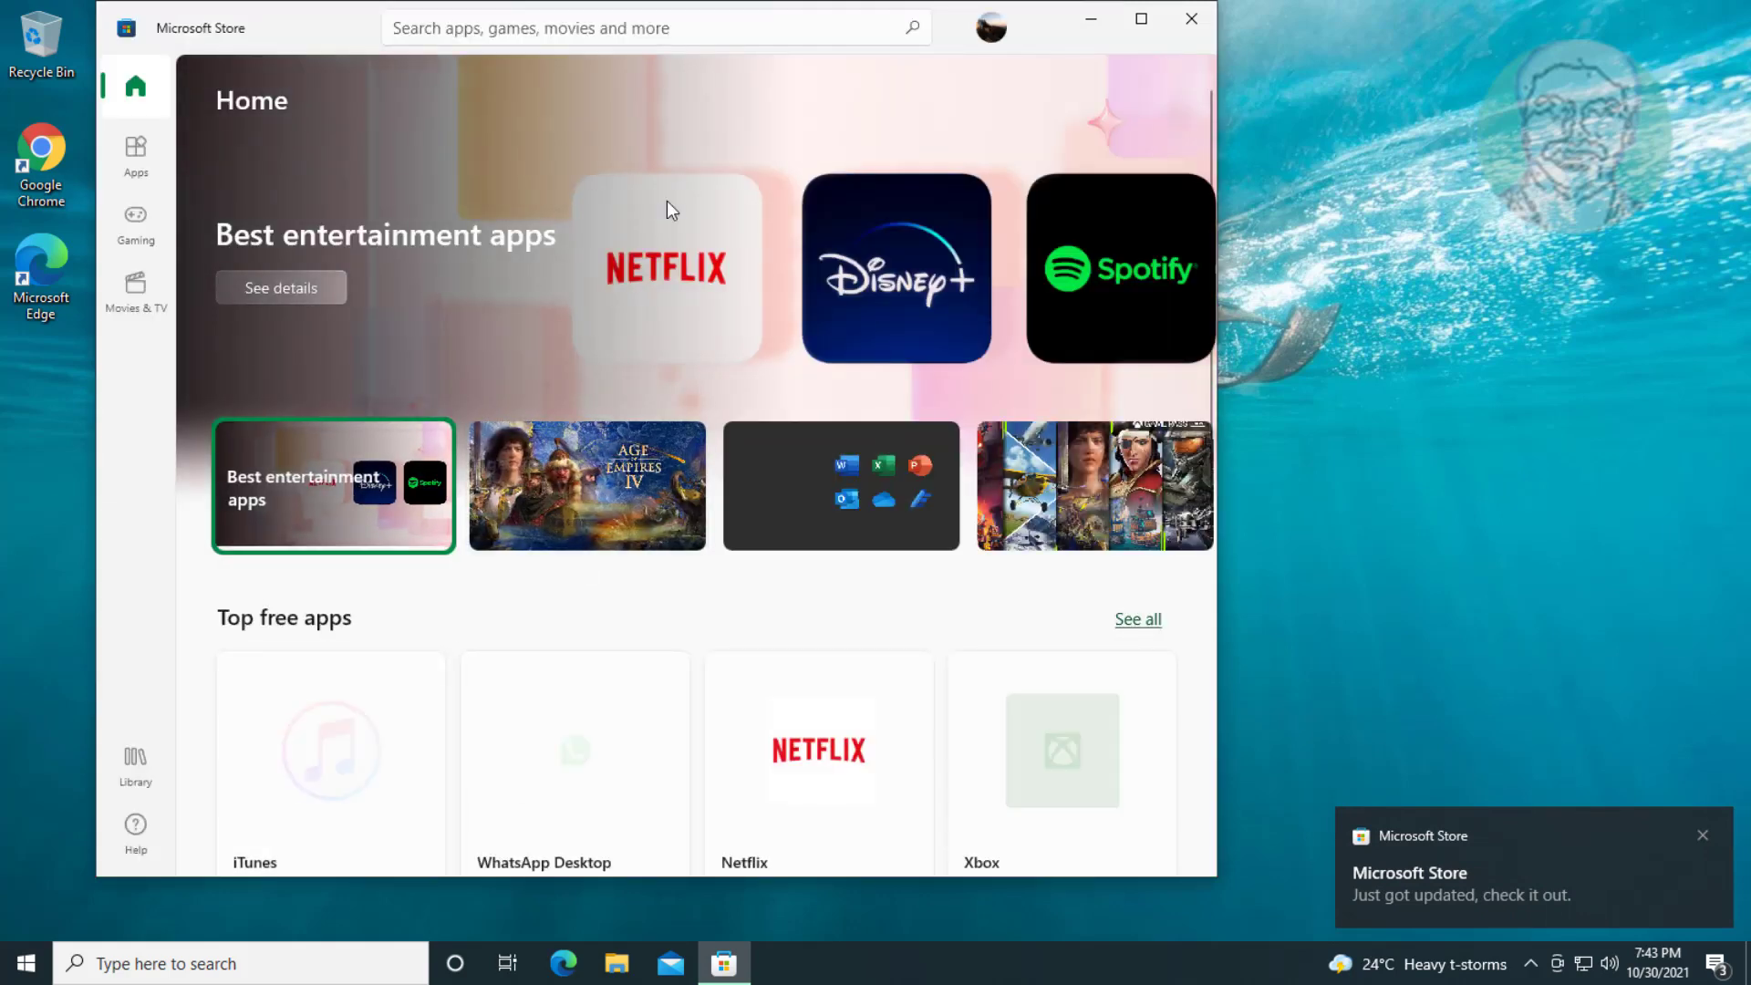
pyautogui.click(136, 154)
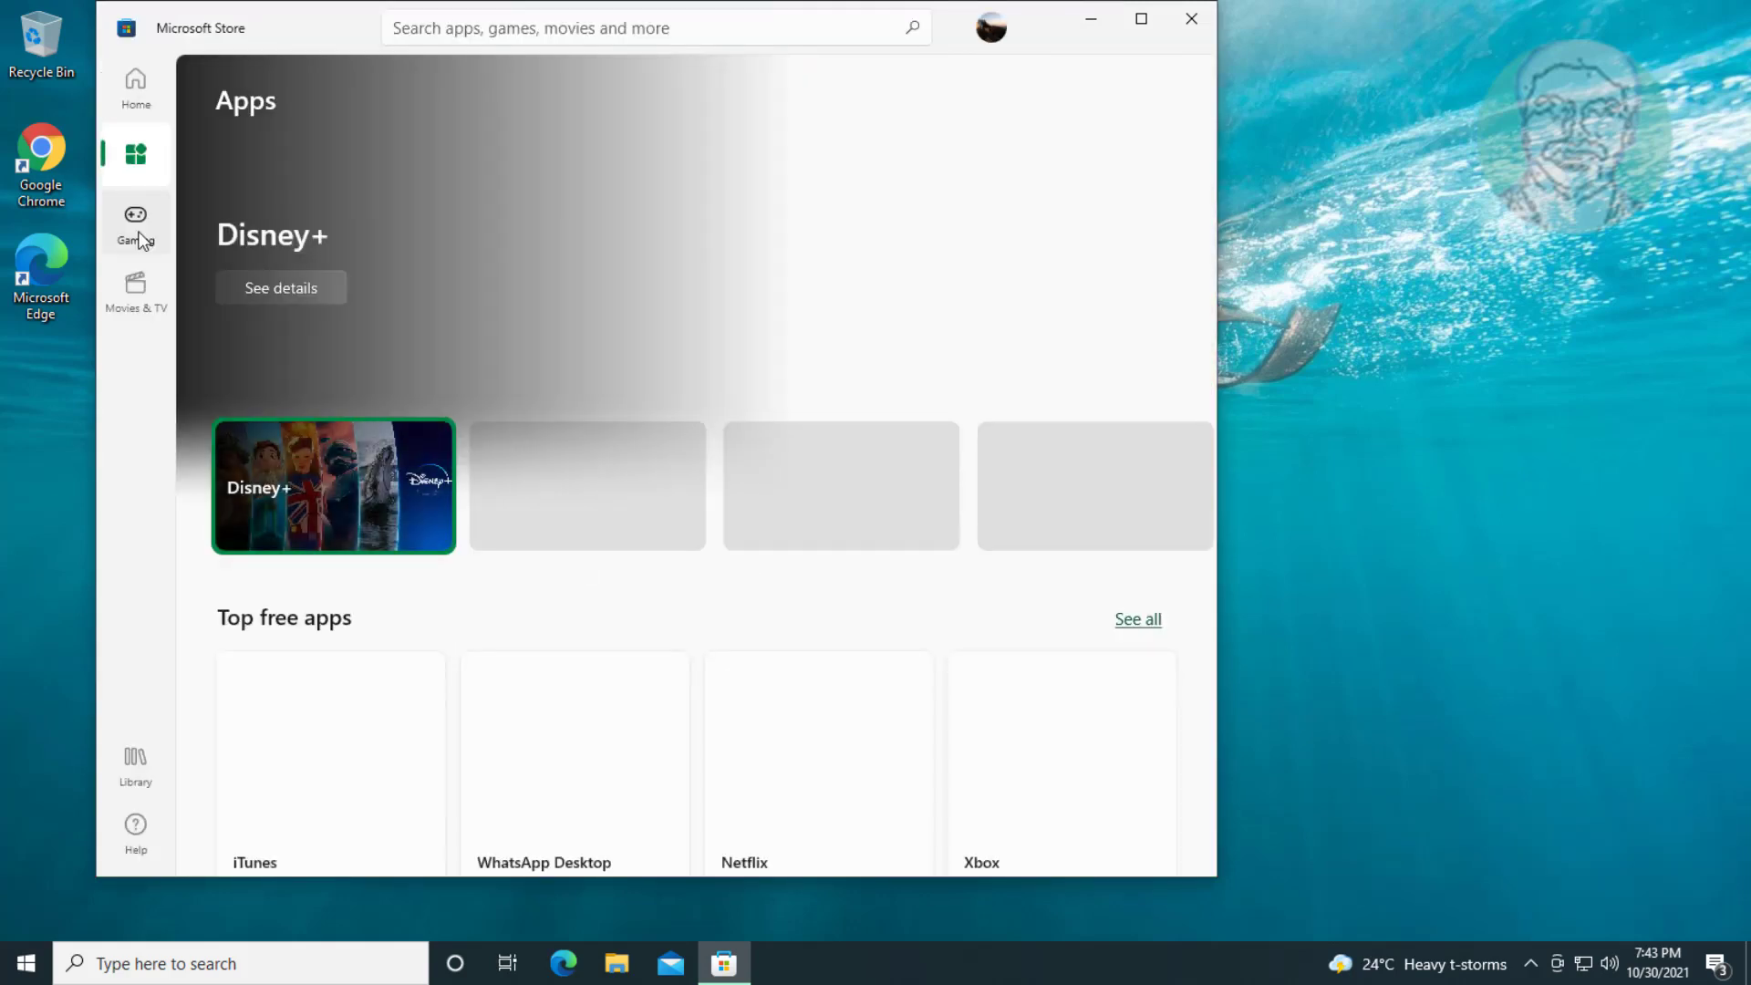
pyautogui.click(141, 239)
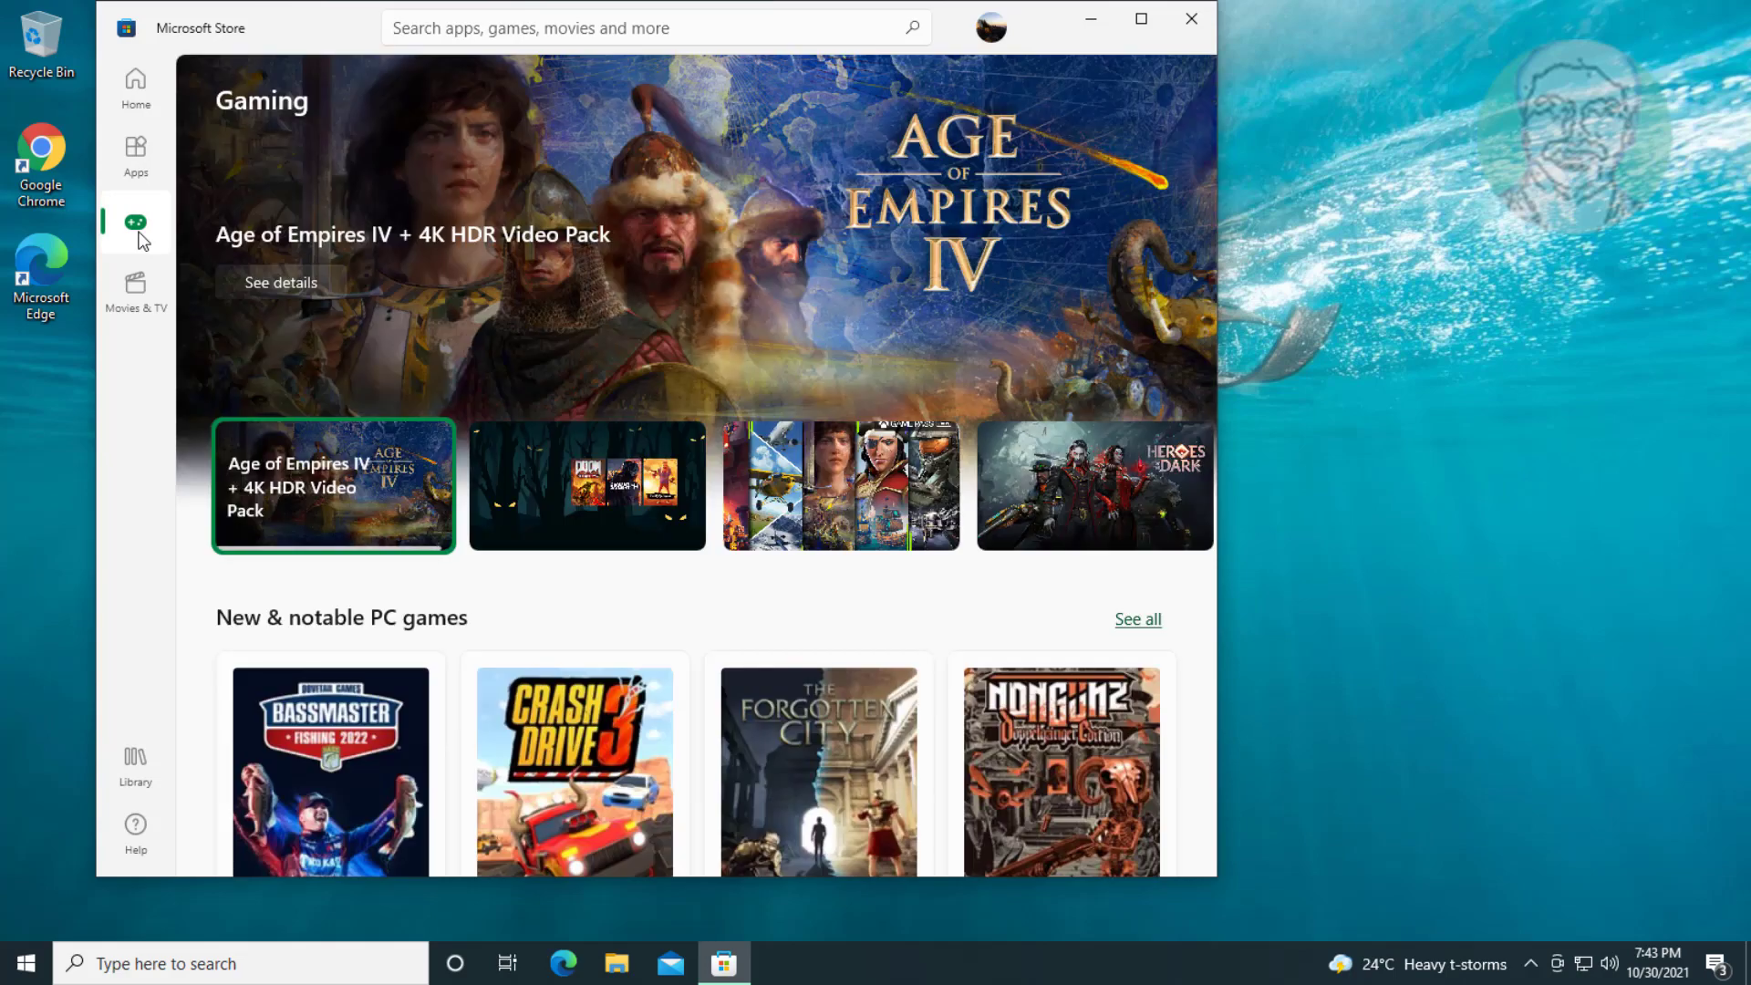
pyautogui.click(141, 99)
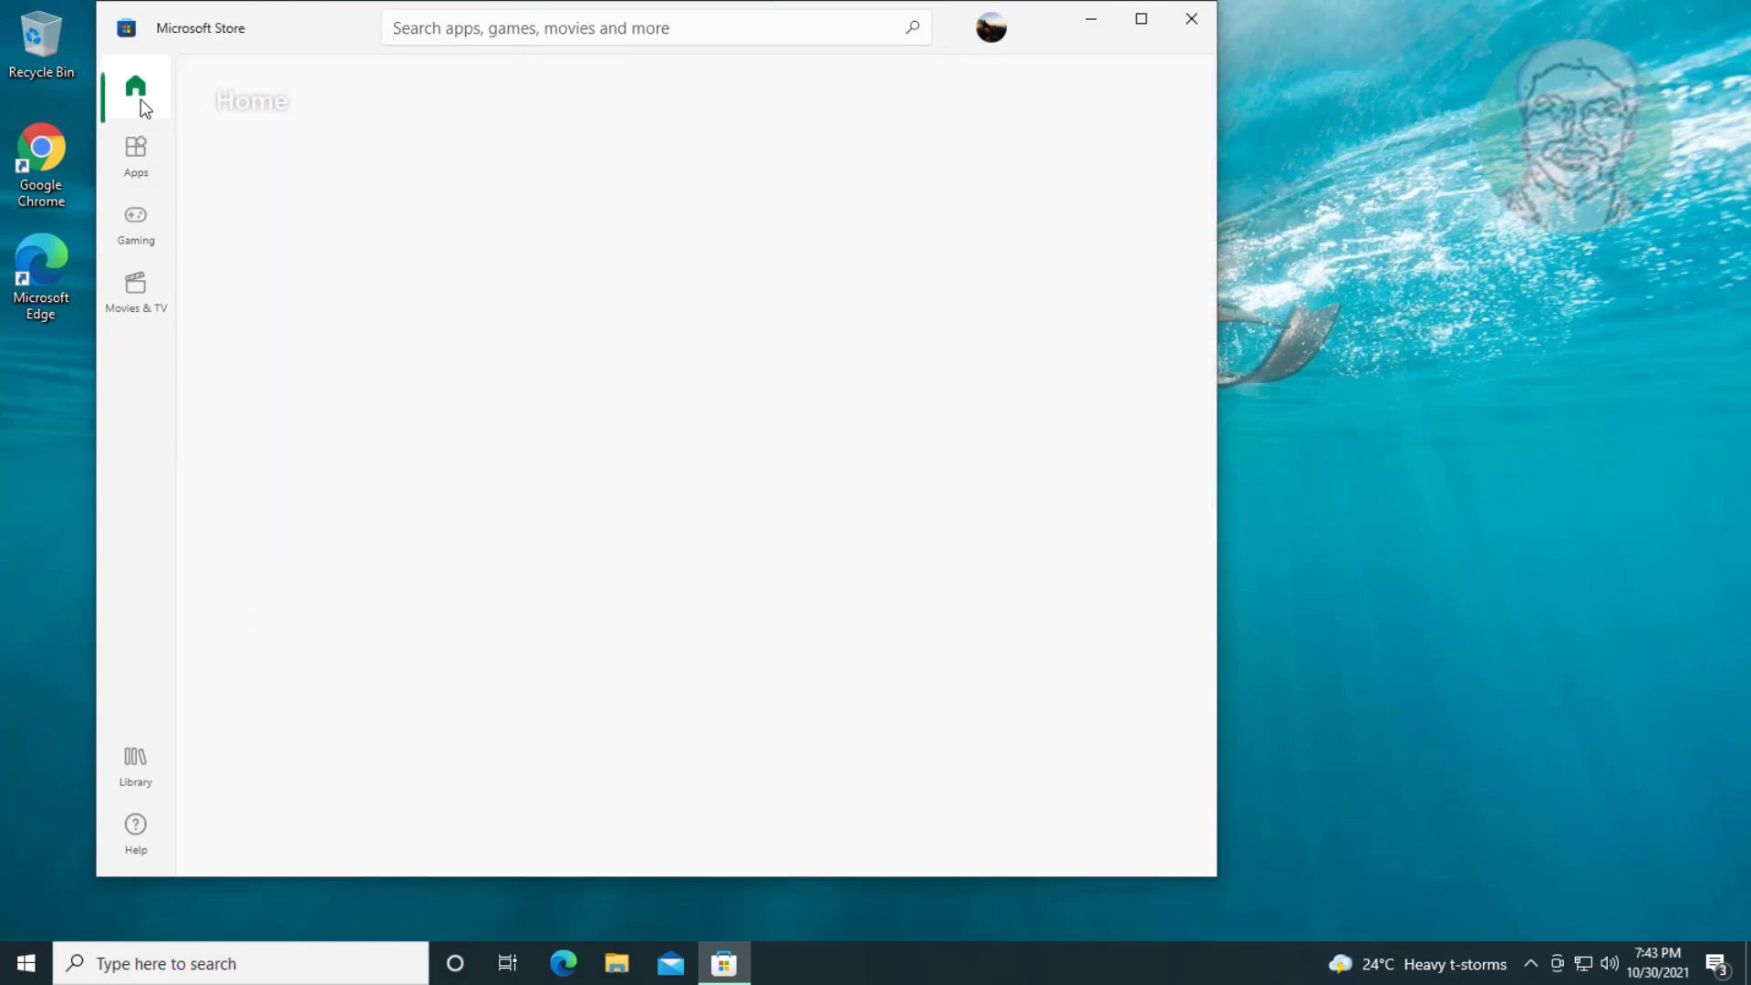